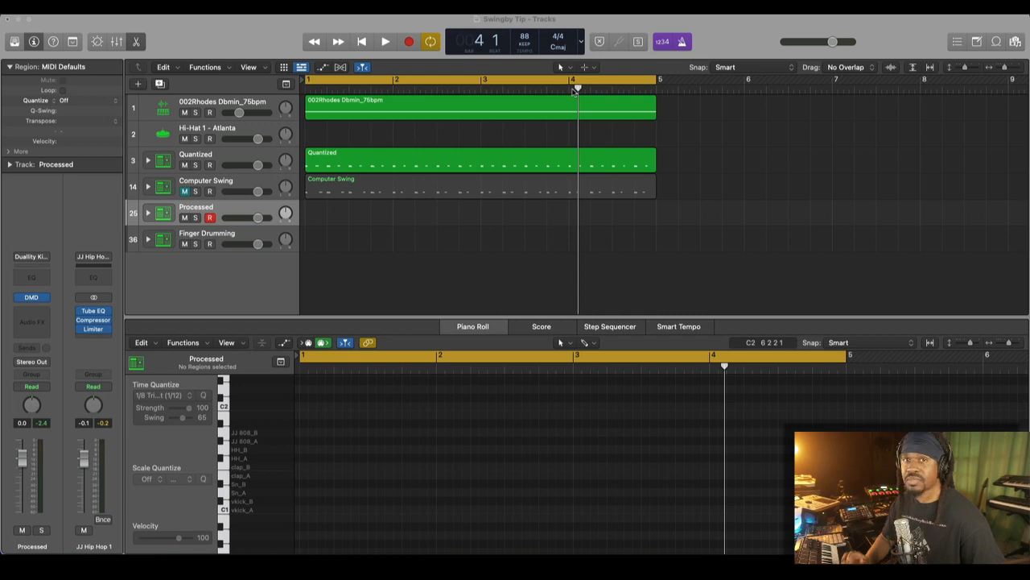
- Select the Quantized track's drum region and play it from the start together with the Rhodes loop to hear the straight timing
click(303, 111)
key(Return)
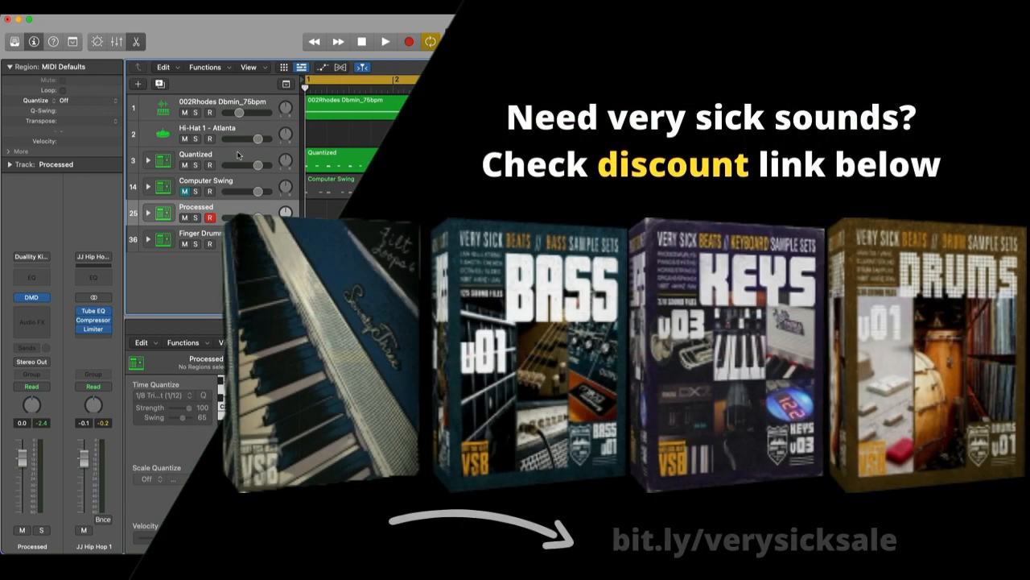
click(236, 157)
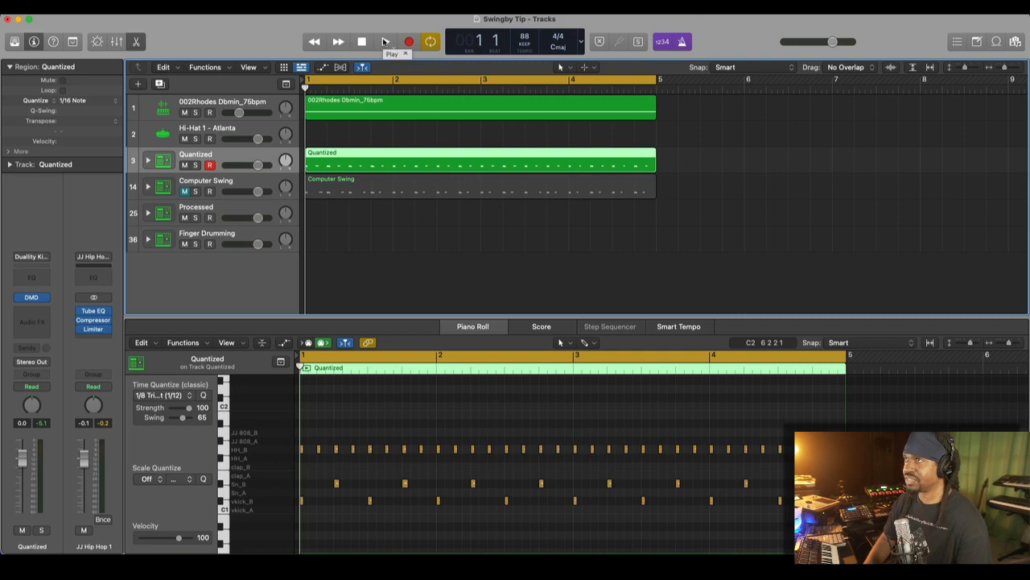
click(385, 41)
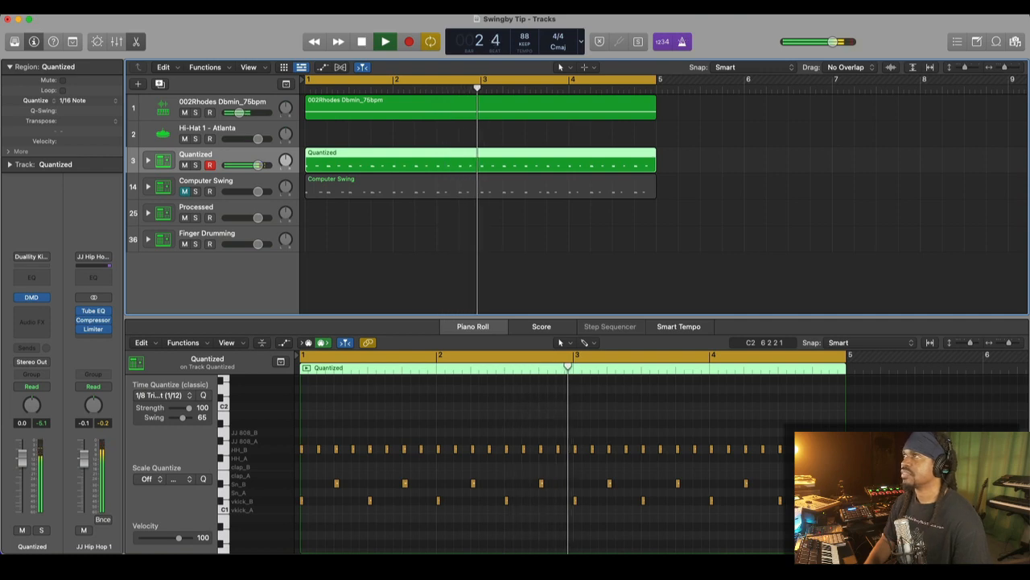
click(364, 42)
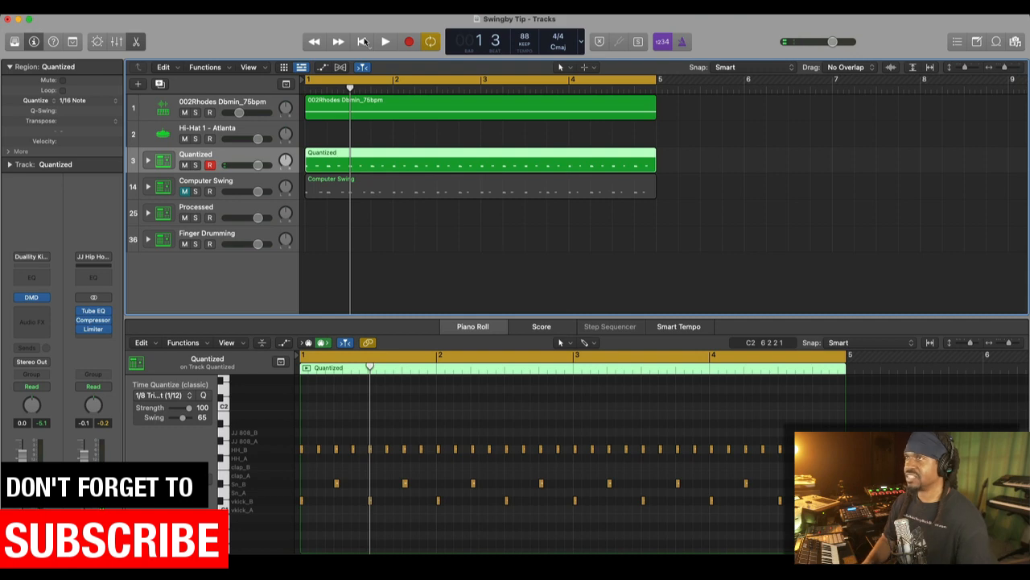
key(space)
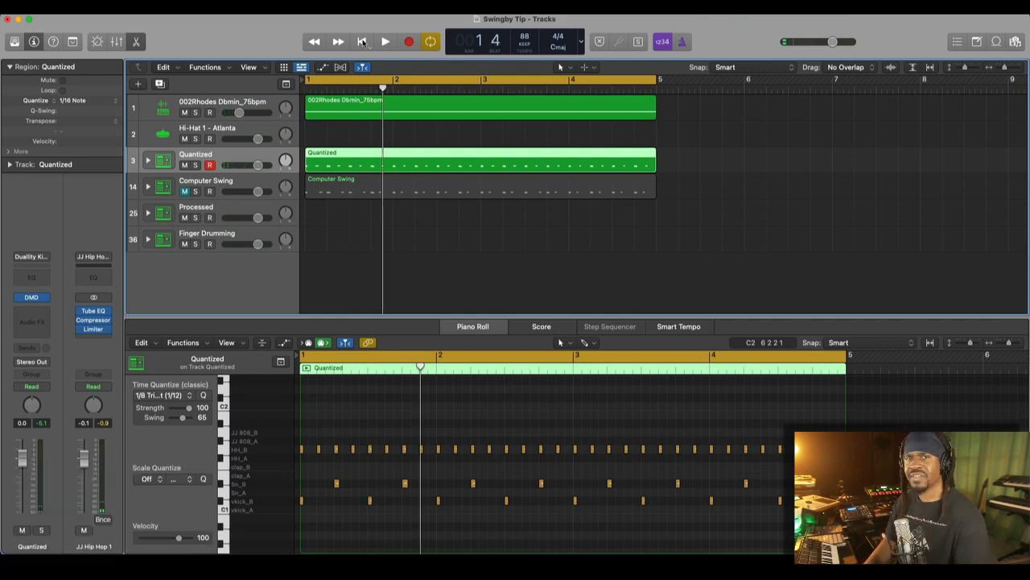
key(space)
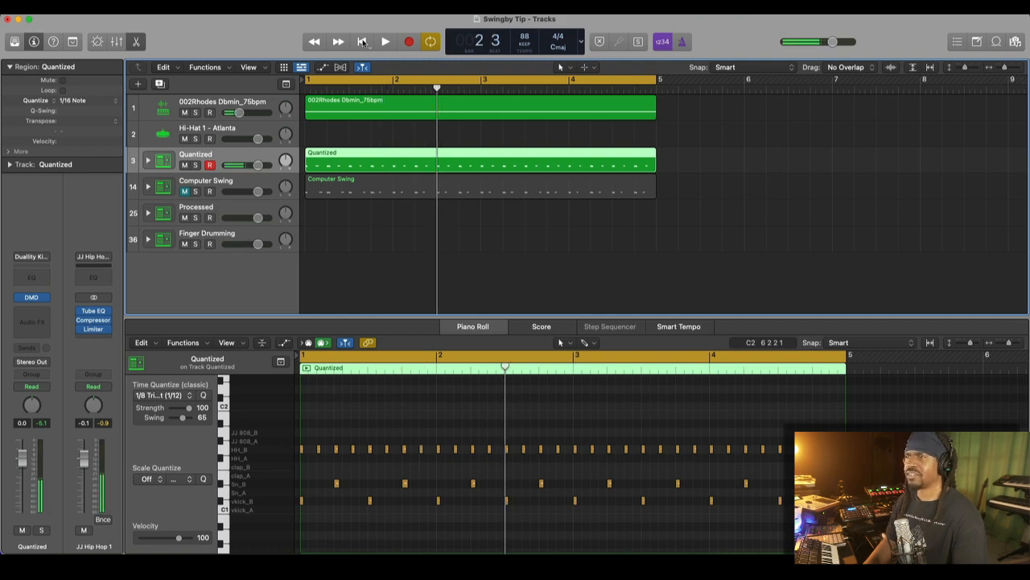
click(362, 42)
key(space)
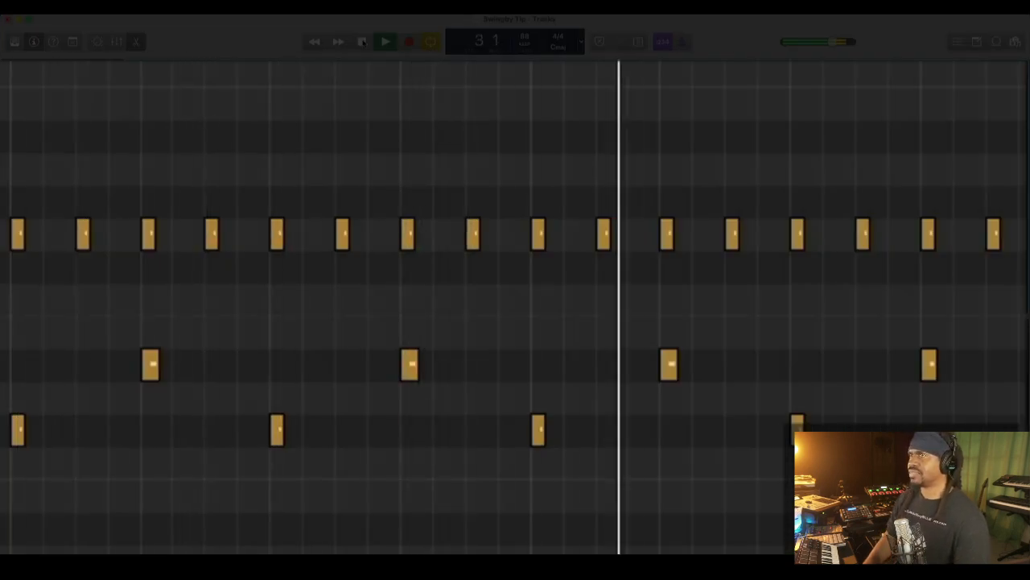
click(362, 42)
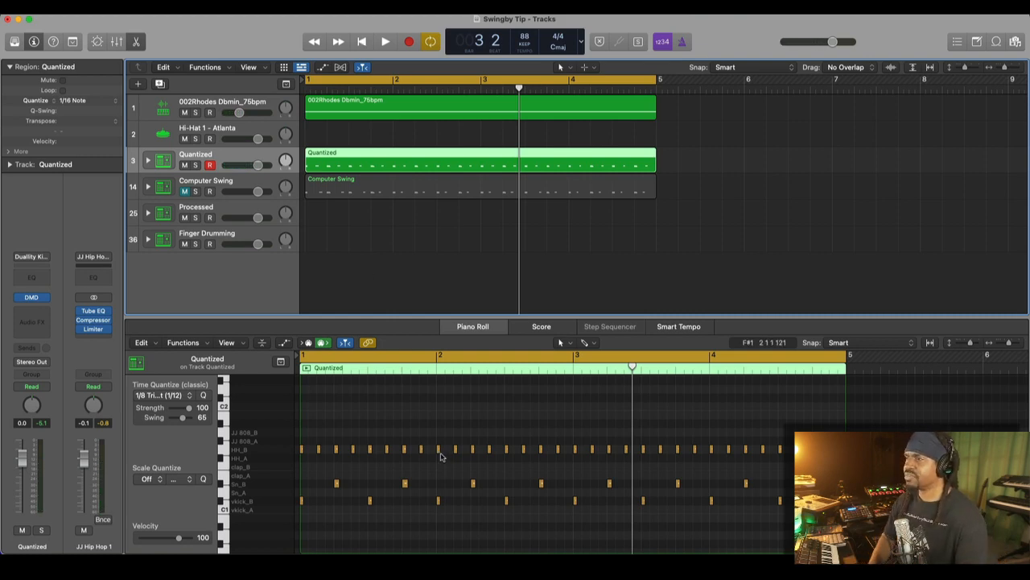
- Select the Computer Swing track, unmute it and mute the Quantized track
scroll(440, 456, up, 2)
scroll(442, 454, down, 4)
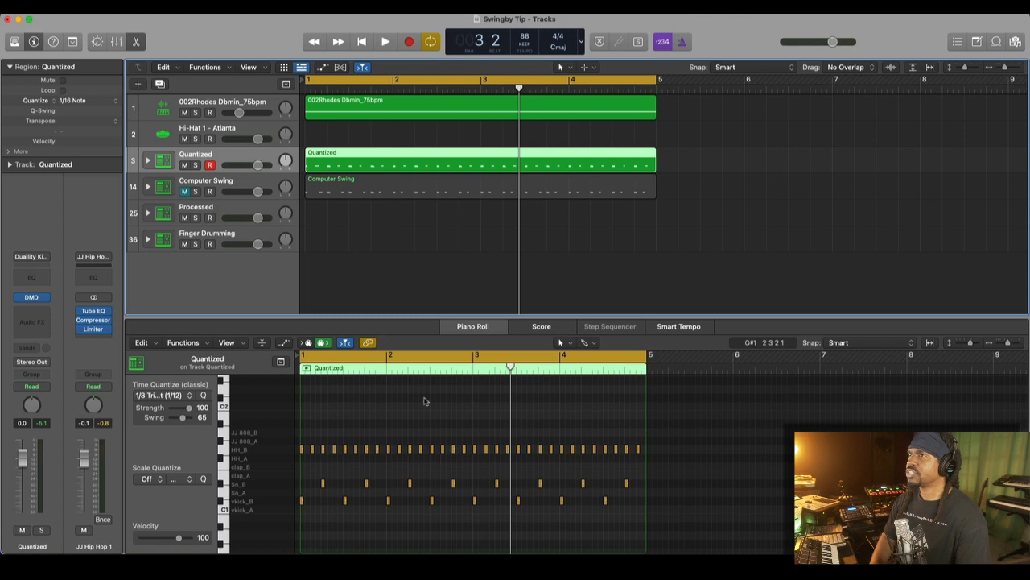
click(250, 186)
click(185, 192)
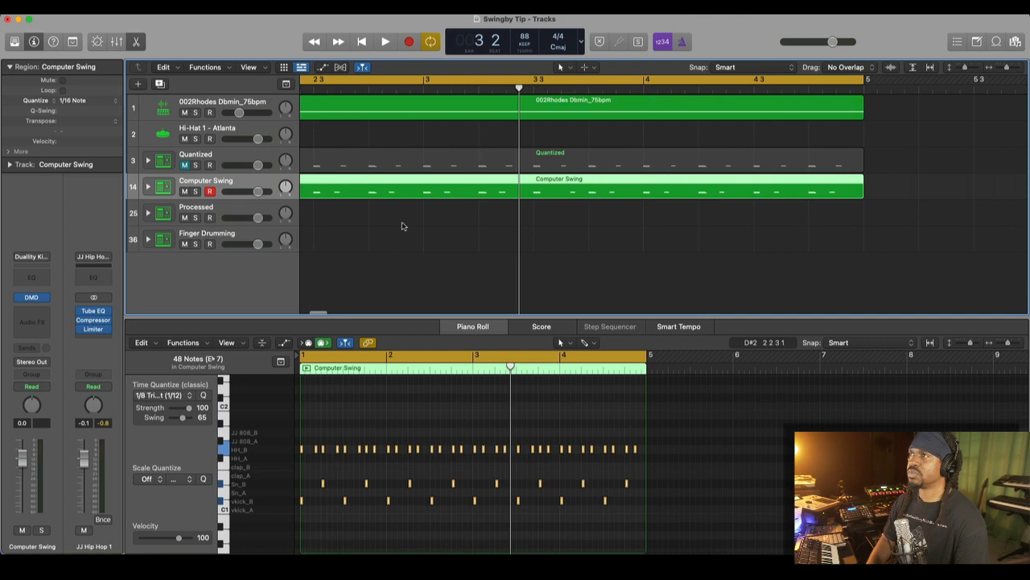
scroll(402, 225, left, 2)
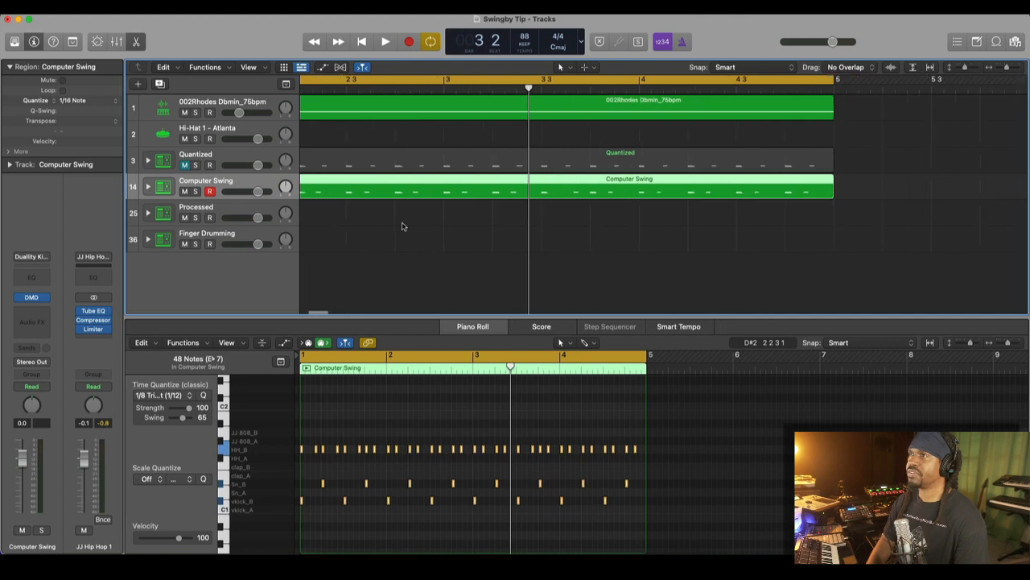
- Turn off Time Quantize for the notes in the Computer Swing region and play the loop
click(186, 394)
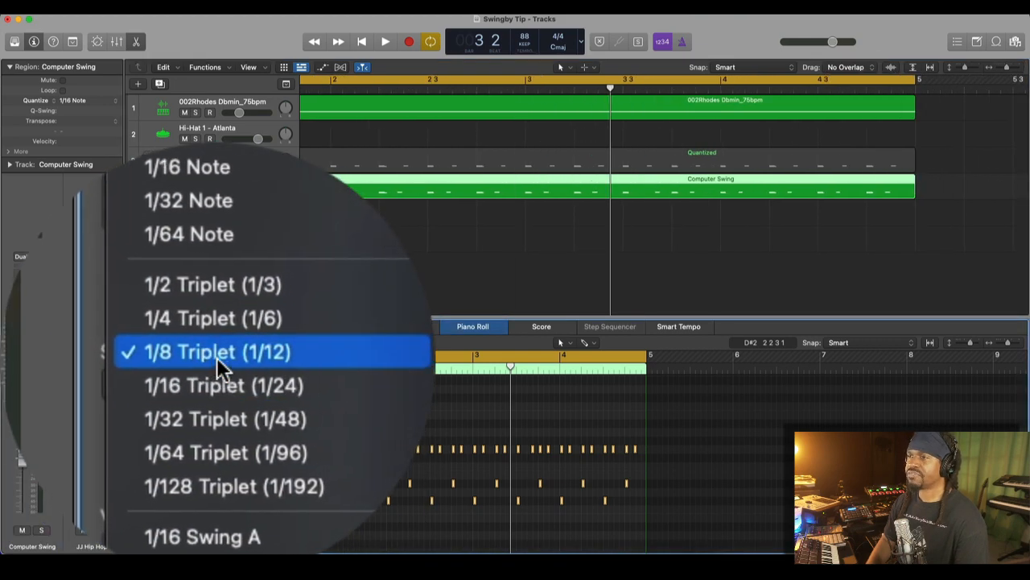
click(217, 324)
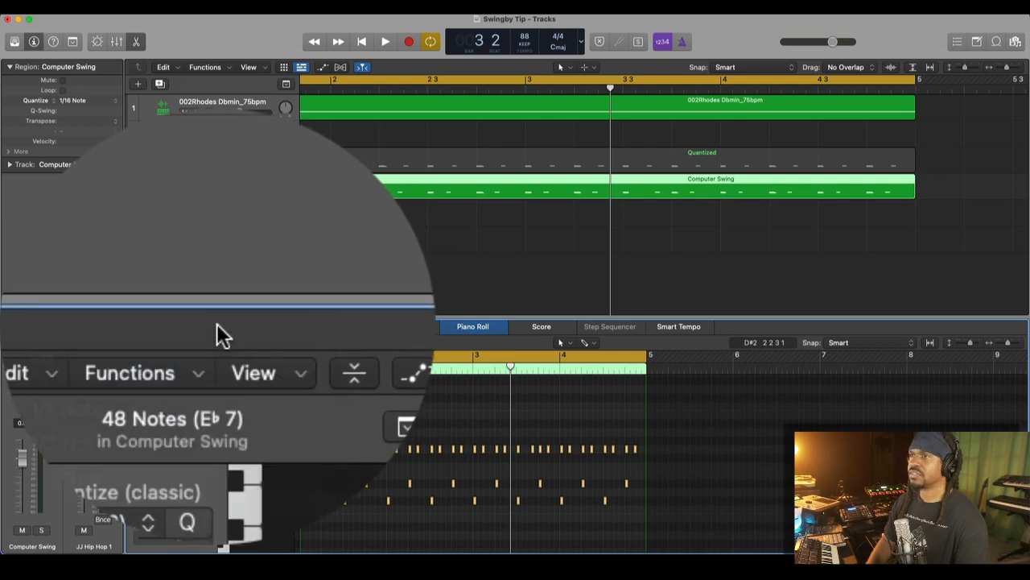
click(217, 357)
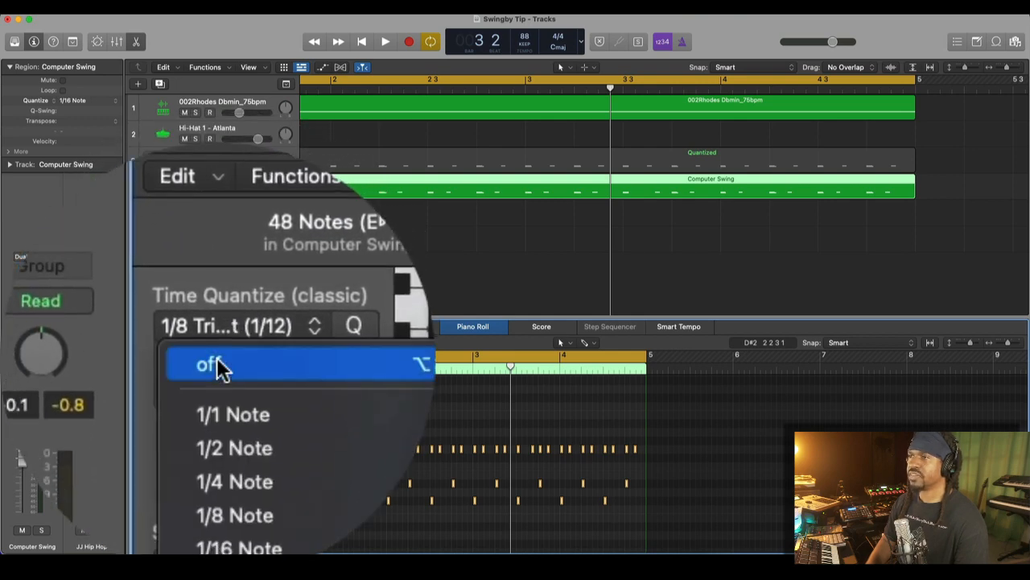
click(223, 368)
key(space)
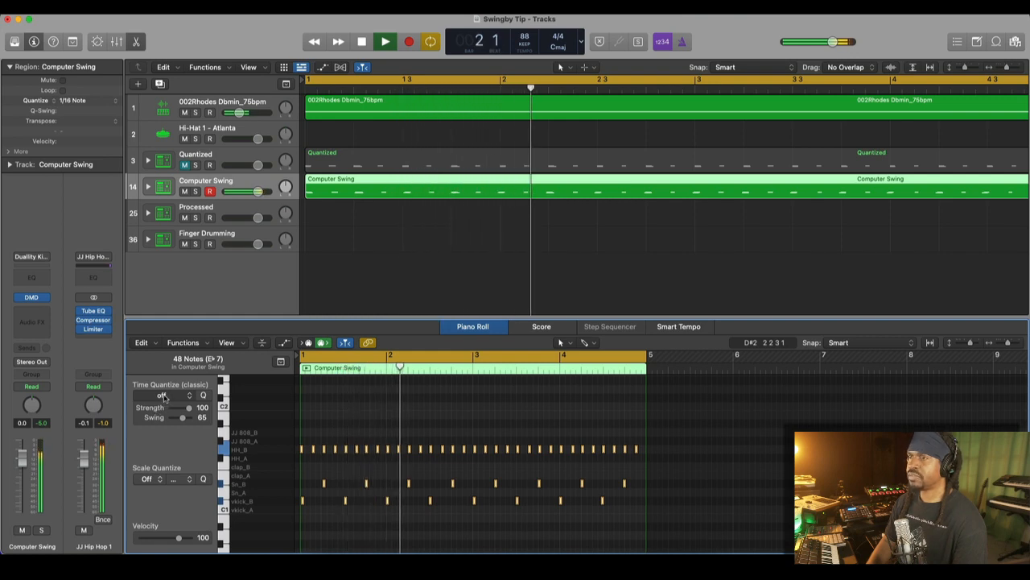
- Set Time Quantize to 1/8 Triplet (1/12) for the Computer Swing notes and play the loop from the start
click(164, 399)
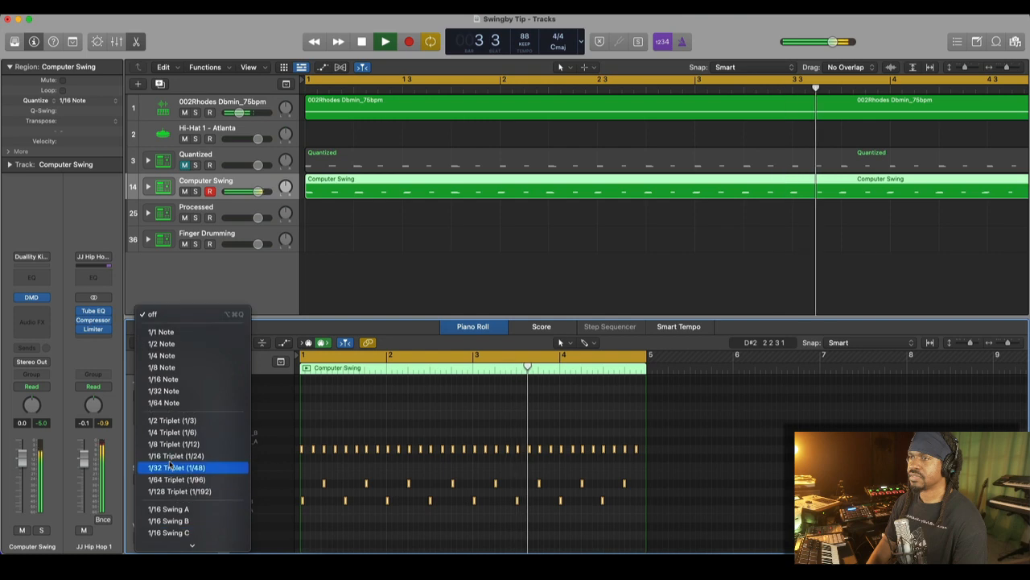
click(172, 444)
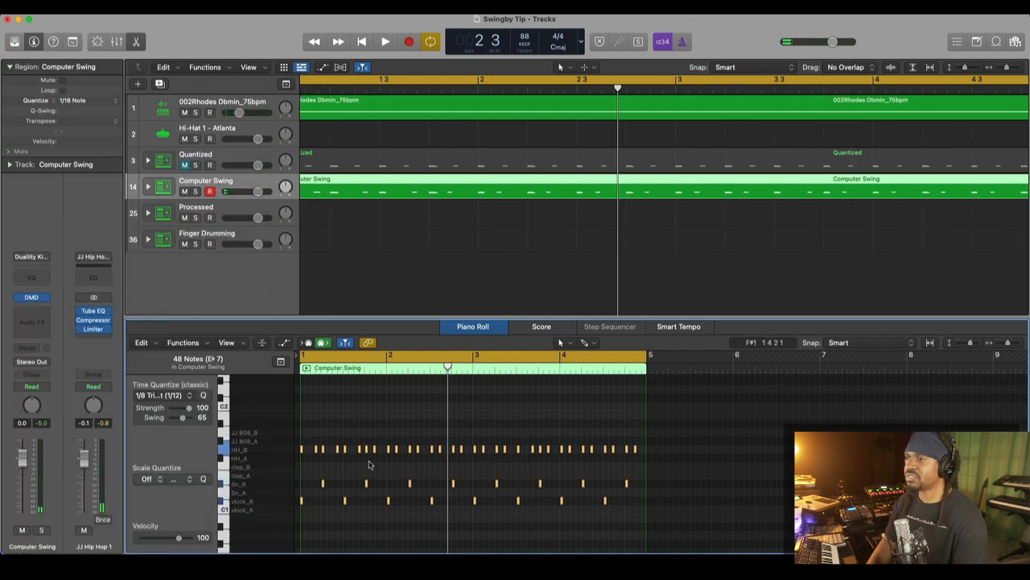
key(space)
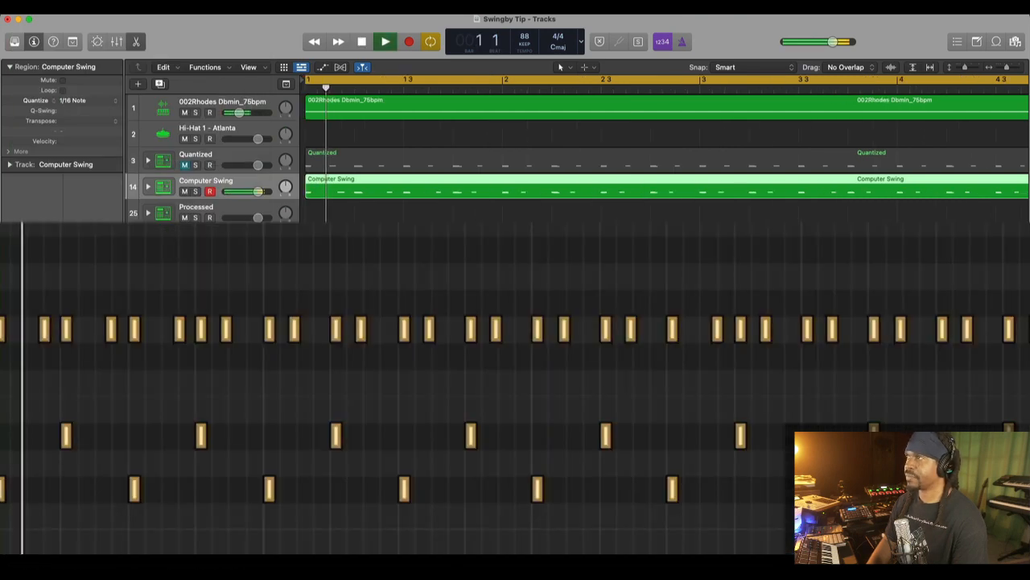
key(super+Left)
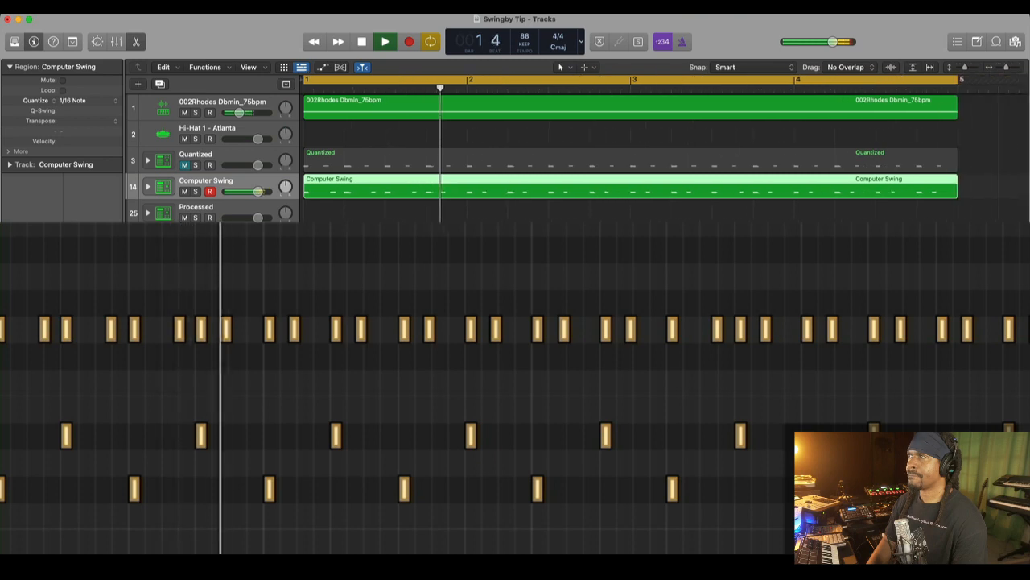
key(space)
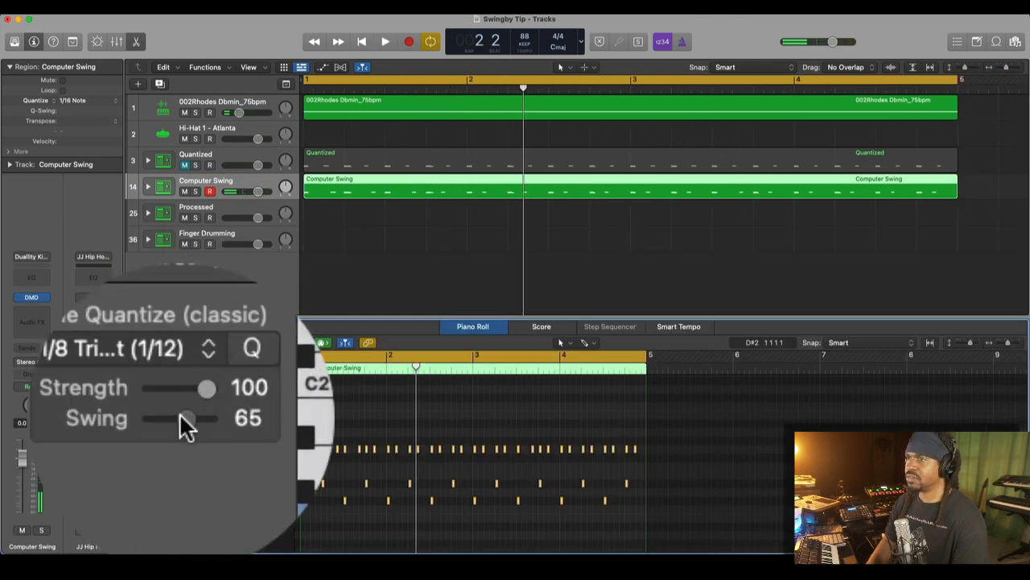
- Reduce the Computer Swing notes' quantize Swing to 37 and Strength to 46 while auditioning the loop
drag(182, 418, 181, 419)
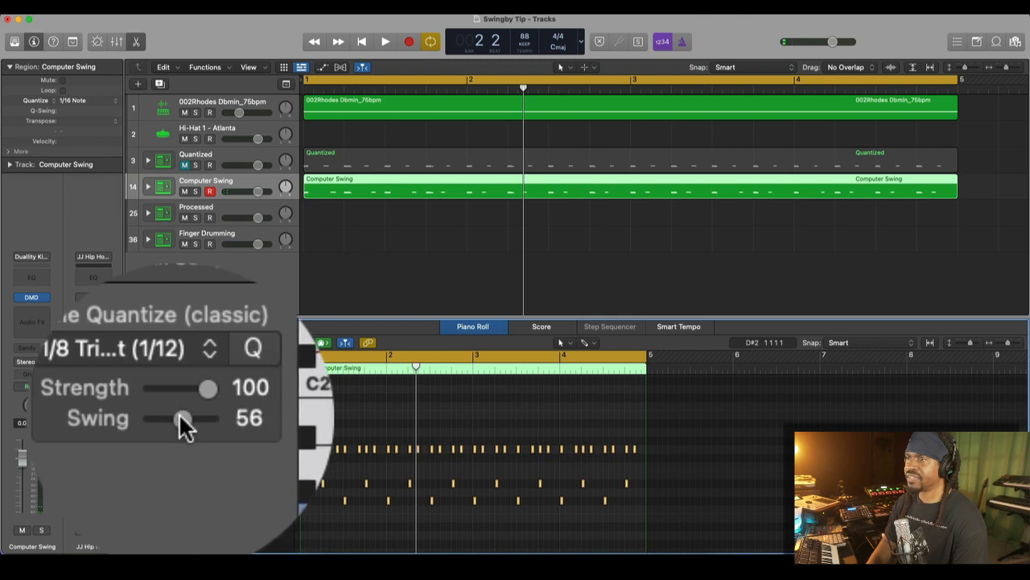
key(space)
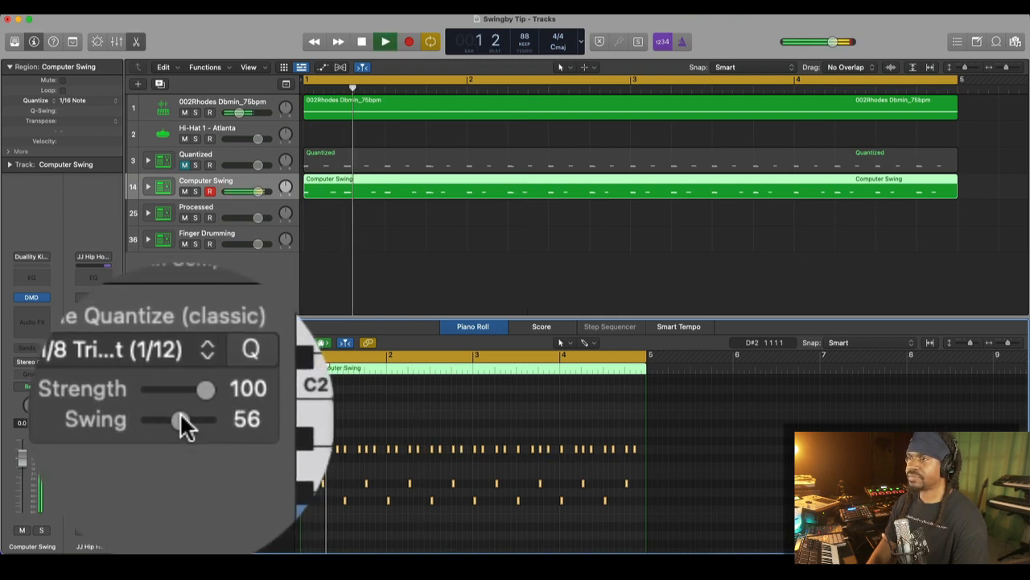
mouse_move(181, 418)
mouse_down()
mouse_move(176, 402)
mouse_move(178, 424)
mouse_up()
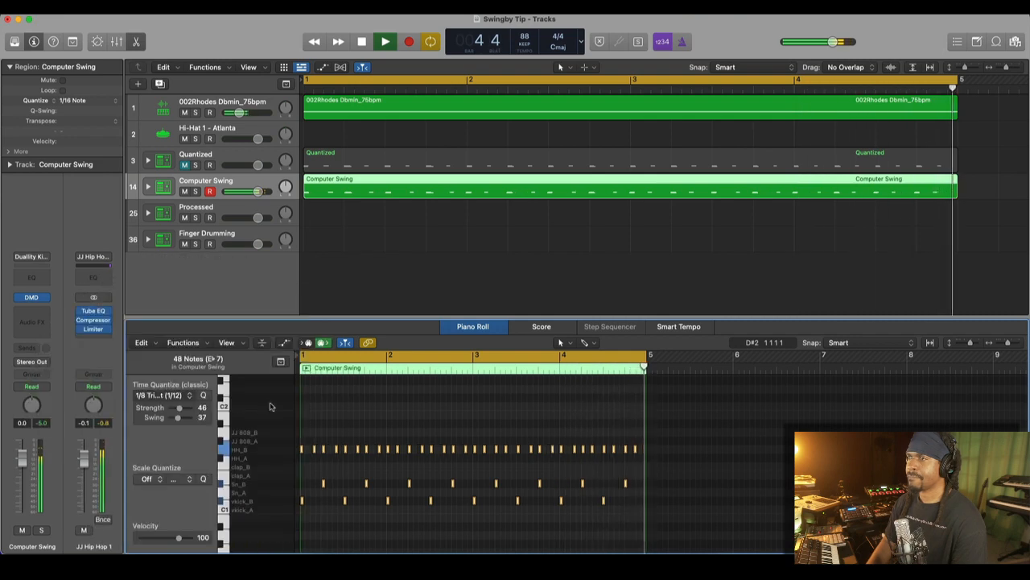
key(space)
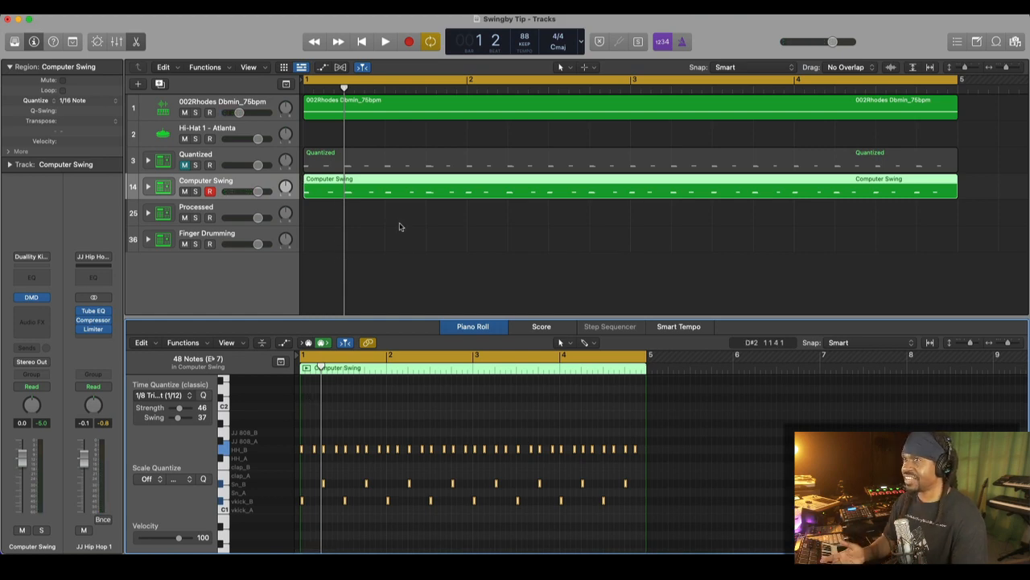
- Copy the Quantized region onto the Processed track and mute the Computer Swing track, leaving the Quantized track muted
click(399, 226)
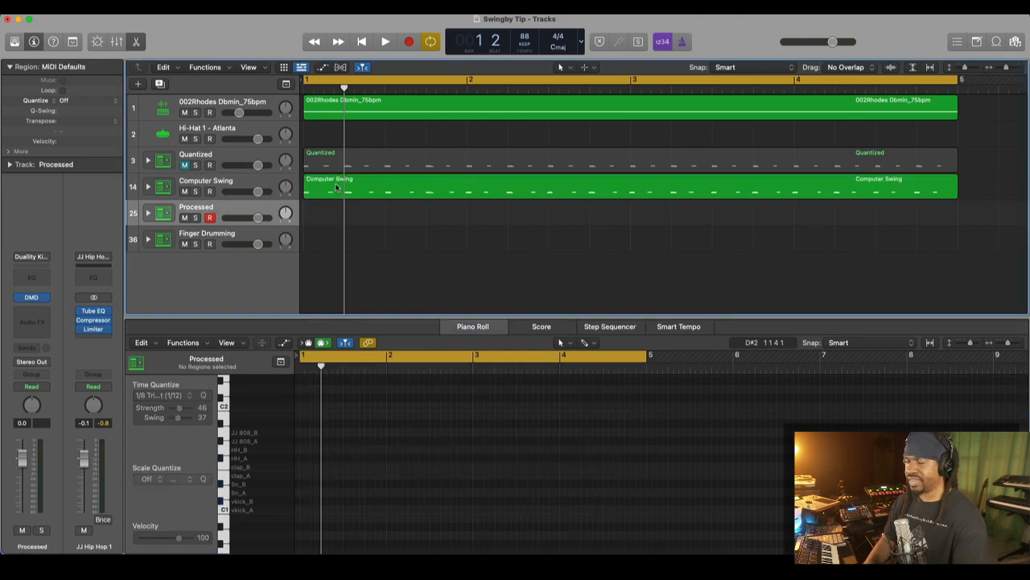
click(339, 161)
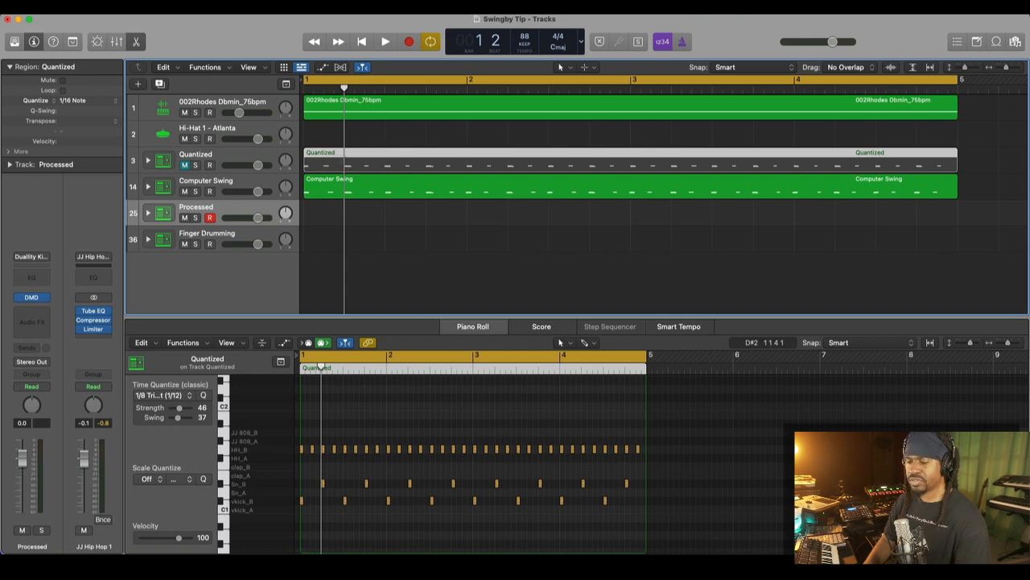
drag(341, 161, 341, 215)
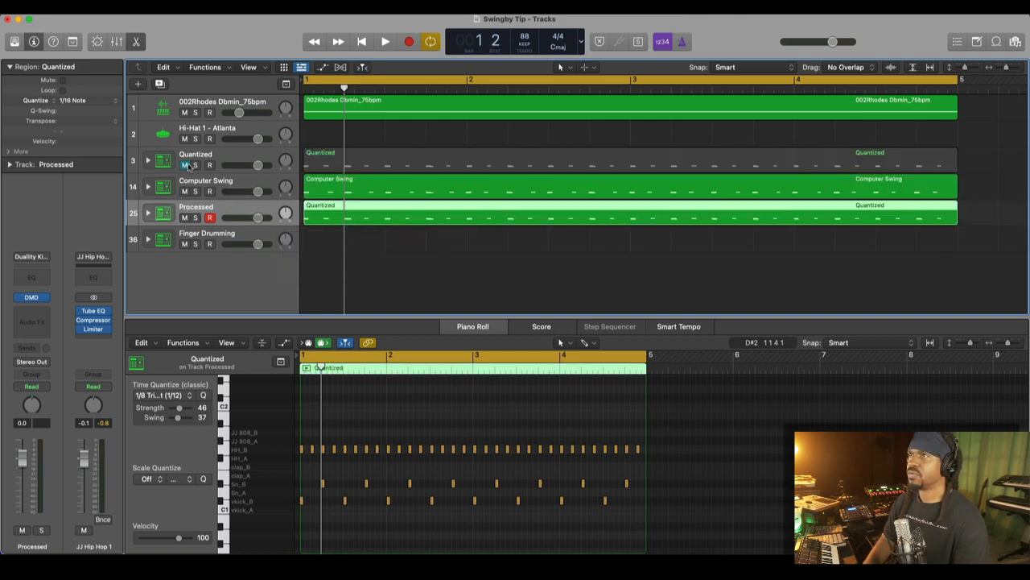
click(187, 165)
drag(187, 165, 186, 192)
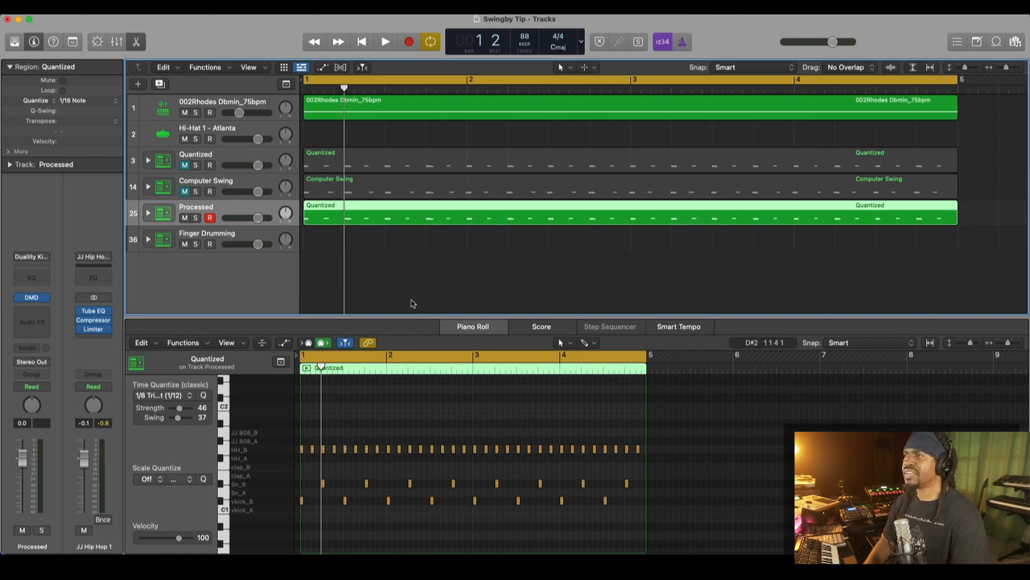
- Select all notes in the Processed track's region and apply the Humanize MIDI Transform with Select and Operate
key(super+Left)
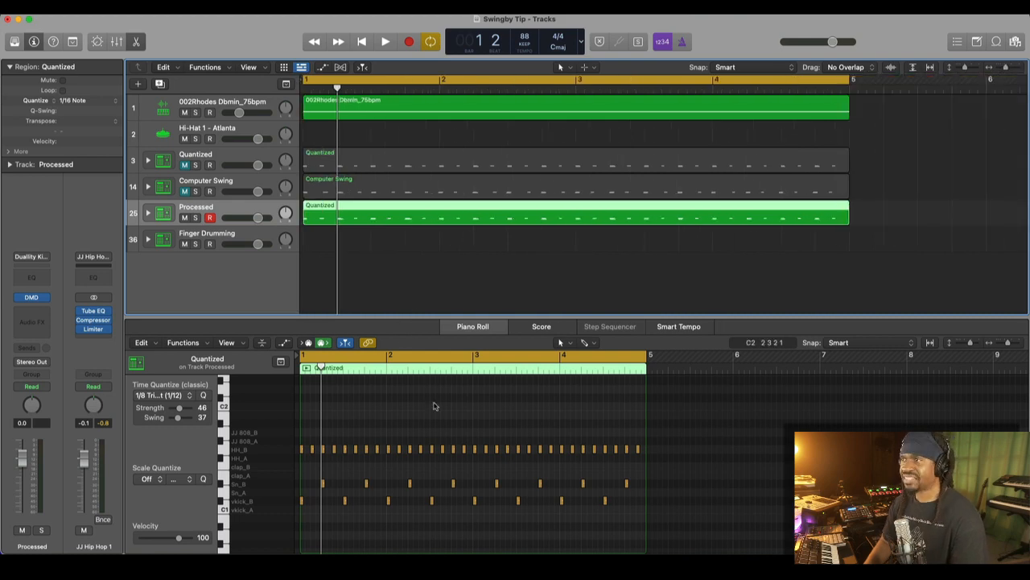
drag(649, 464, 300, 433)
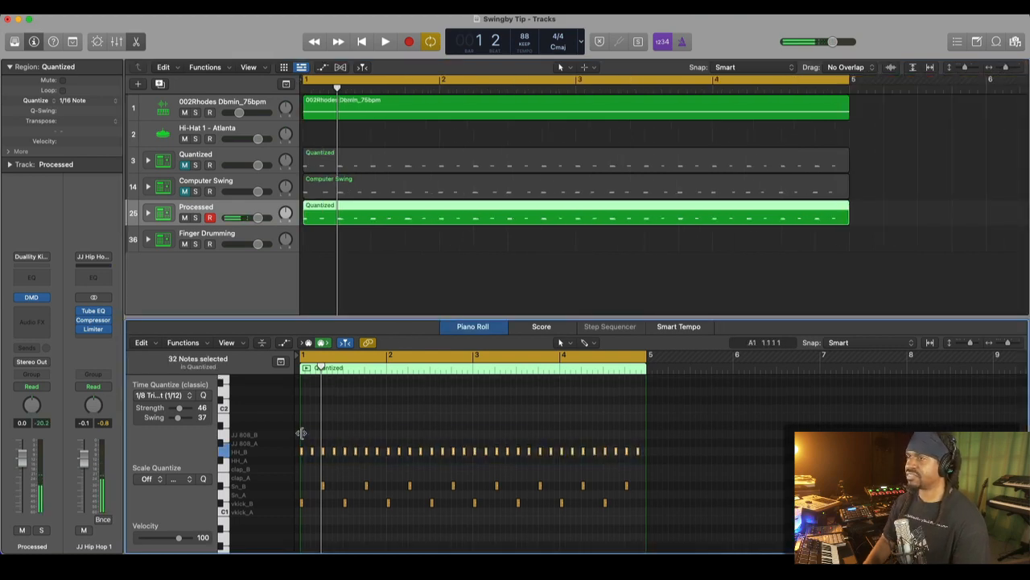
key(super+Right)
scroll(378, 433, left, 2)
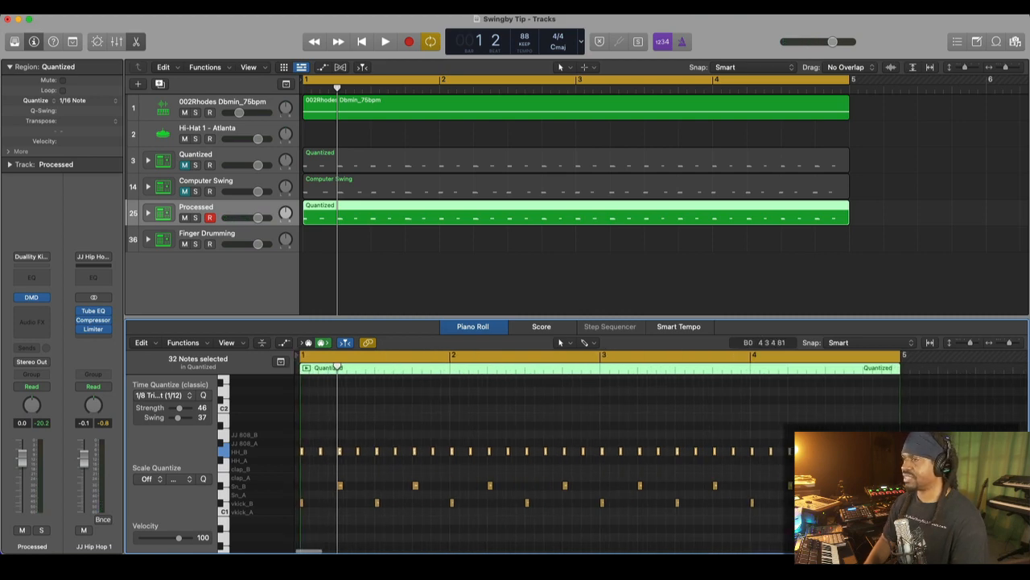
drag(788, 538, 297, 423)
click(199, 344)
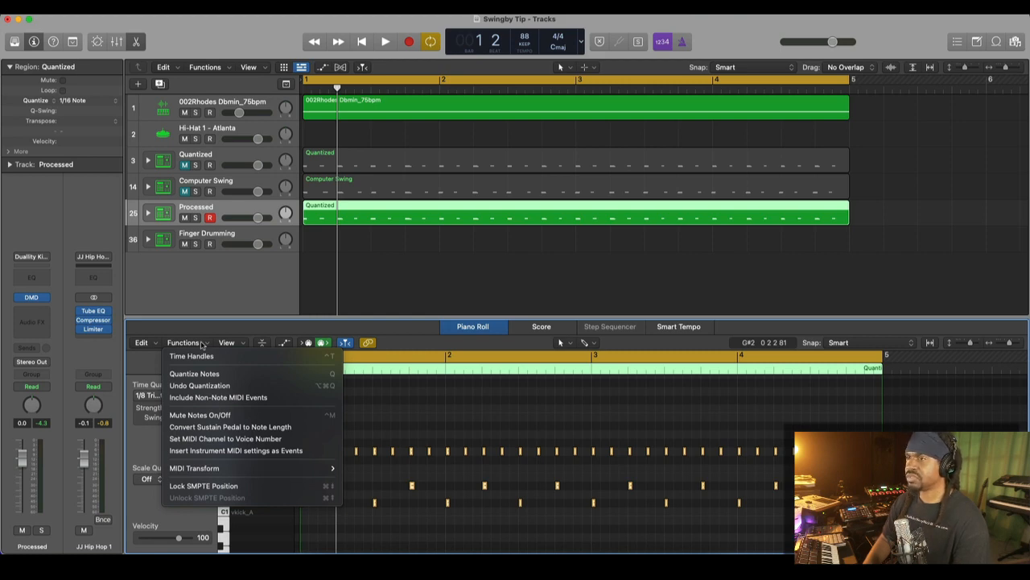
mouse_move(247, 470)
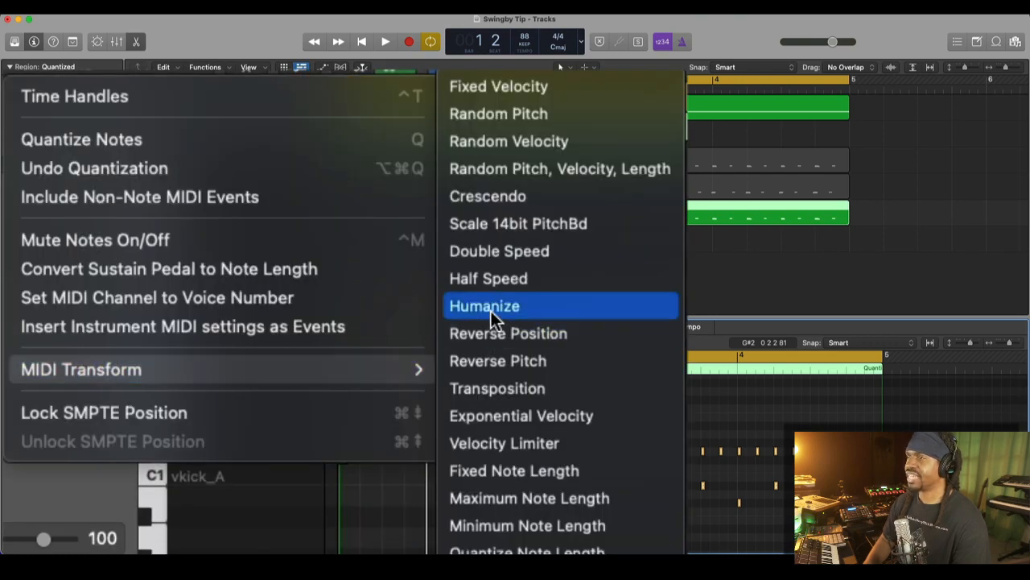
click(362, 447)
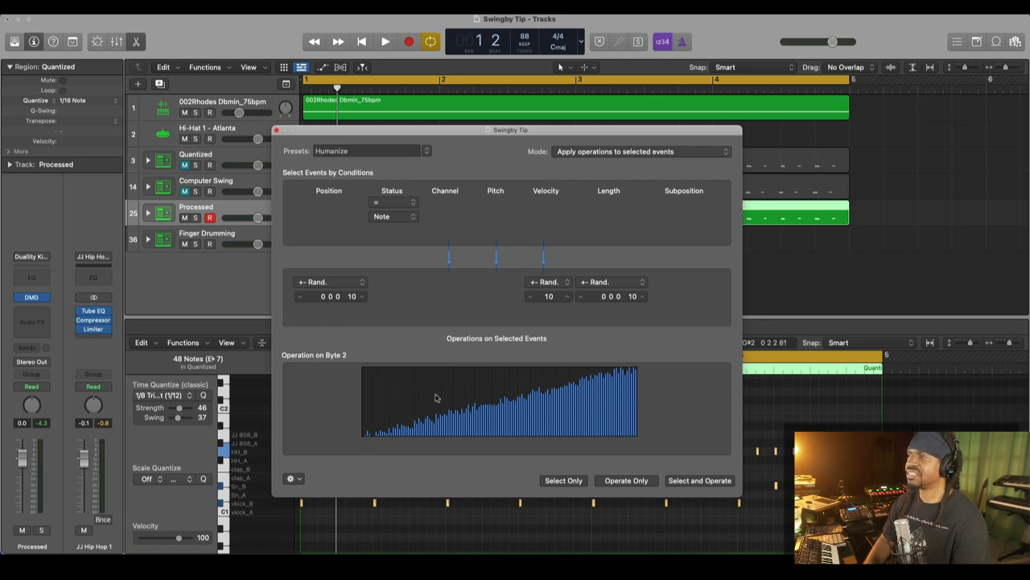
click(685, 481)
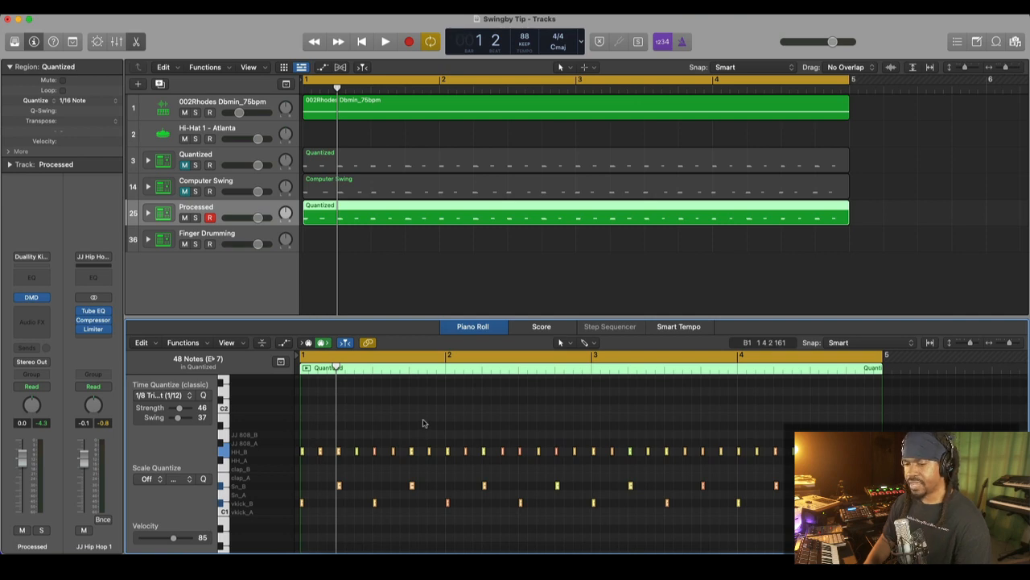
- Enlarge the Piano Roll, display the region's Note Velocity automation lane and play the humanized loop
key(a)
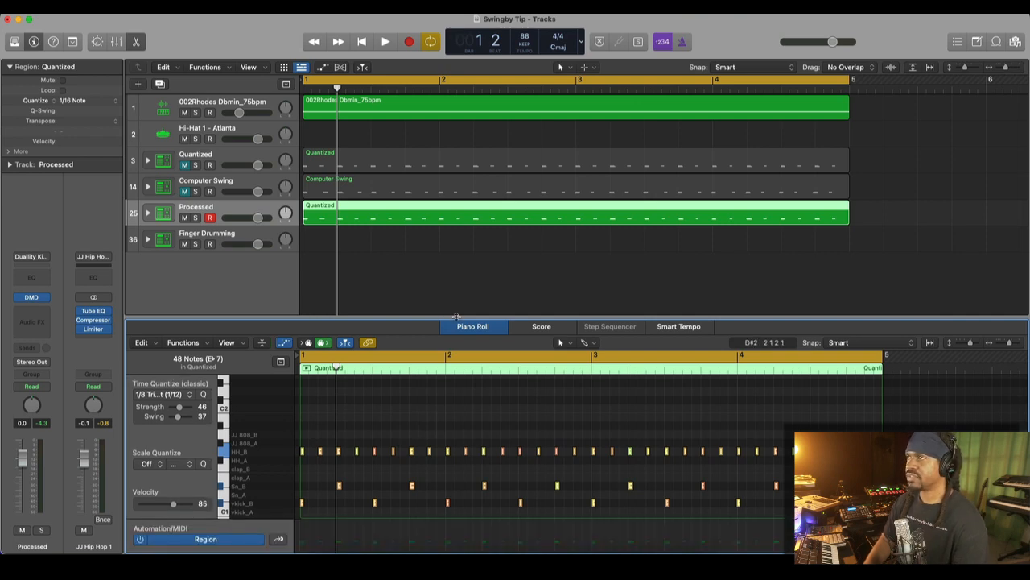
drag(456, 316, 455, 227)
click(210, 537)
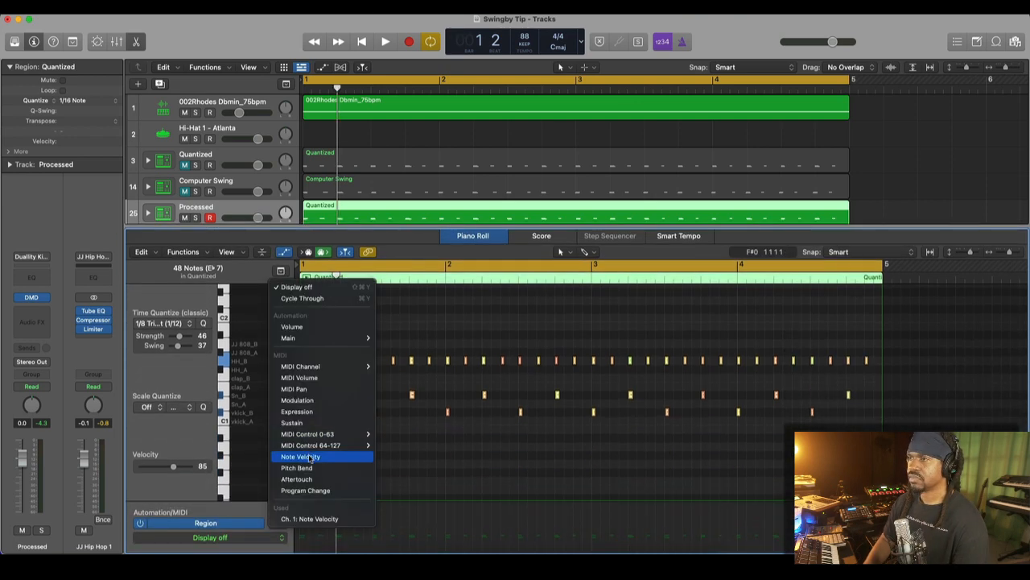
click(310, 456)
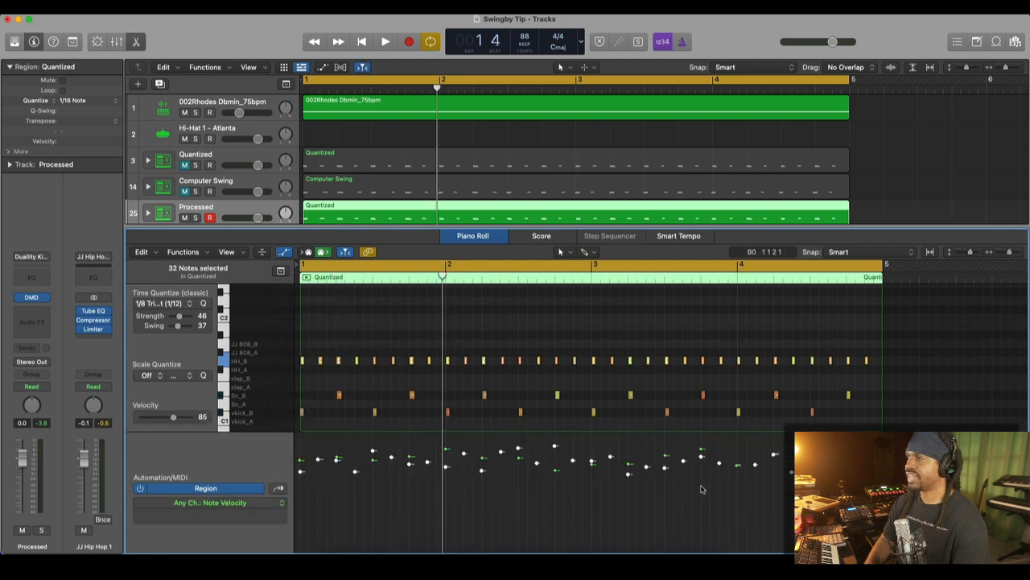
key(space)
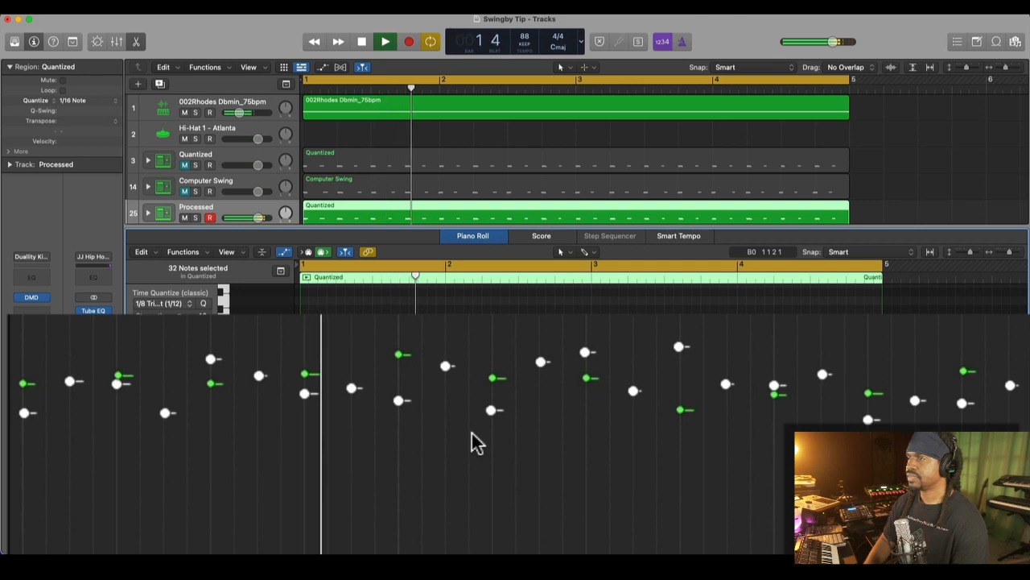
key(space)
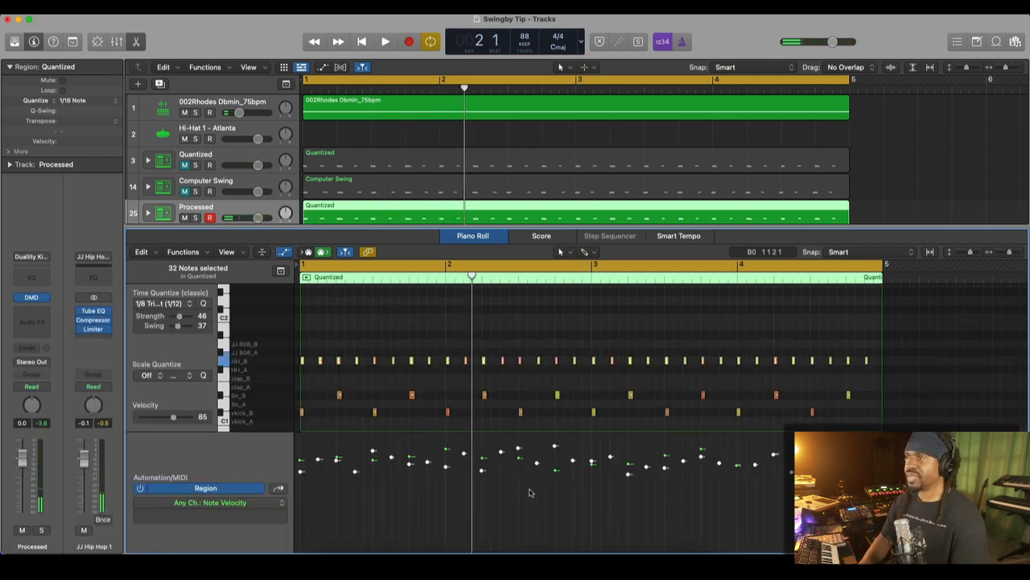
- Hide the automation lane and shift all snare notes in the Processed region slightly earlier, ahead of the beat
key(a)
scroll(404, 446, up, 4)
scroll(531, 388, up, 3)
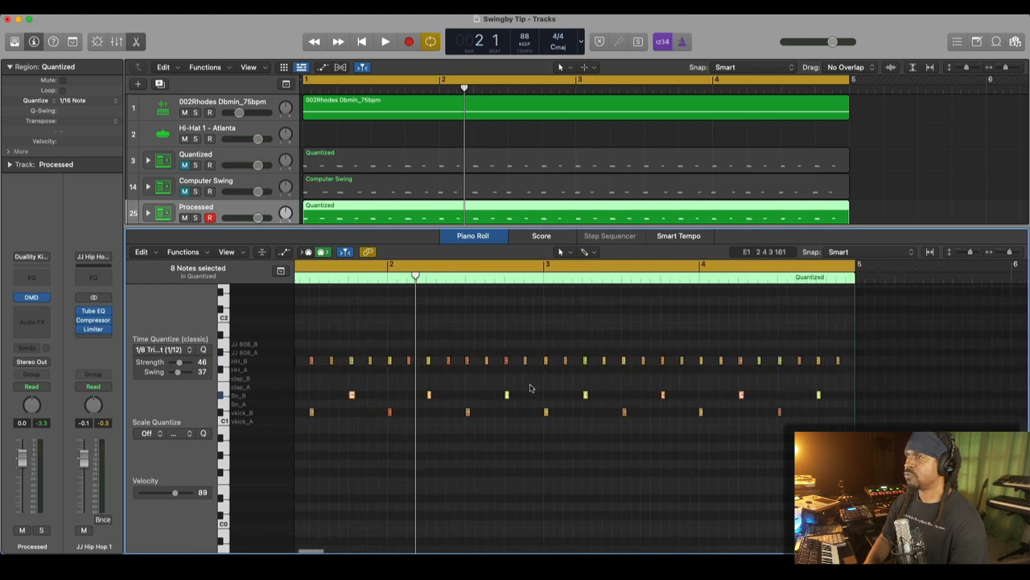
scroll(532, 388, left, 2)
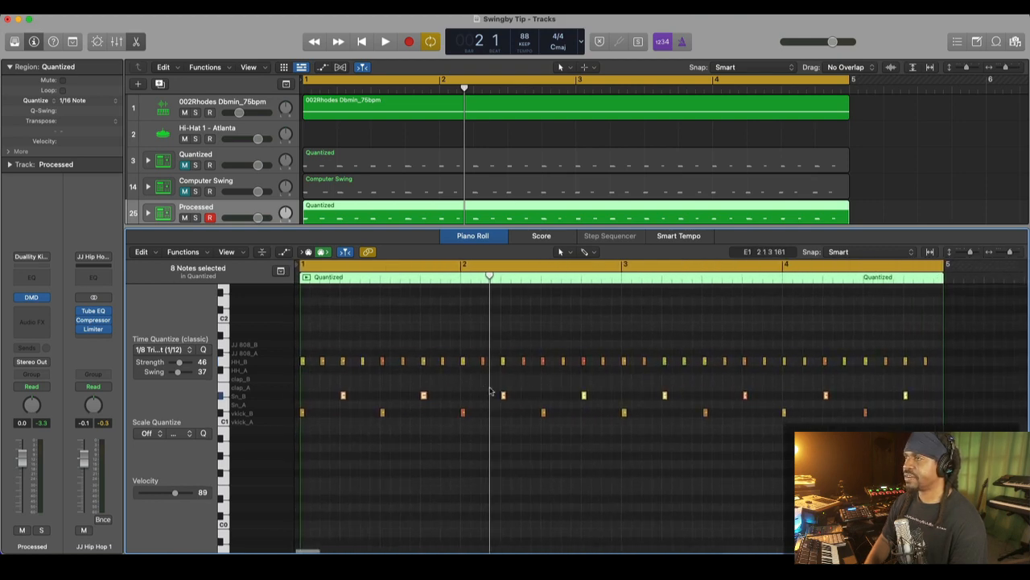
scroll(516, 391, up, 5)
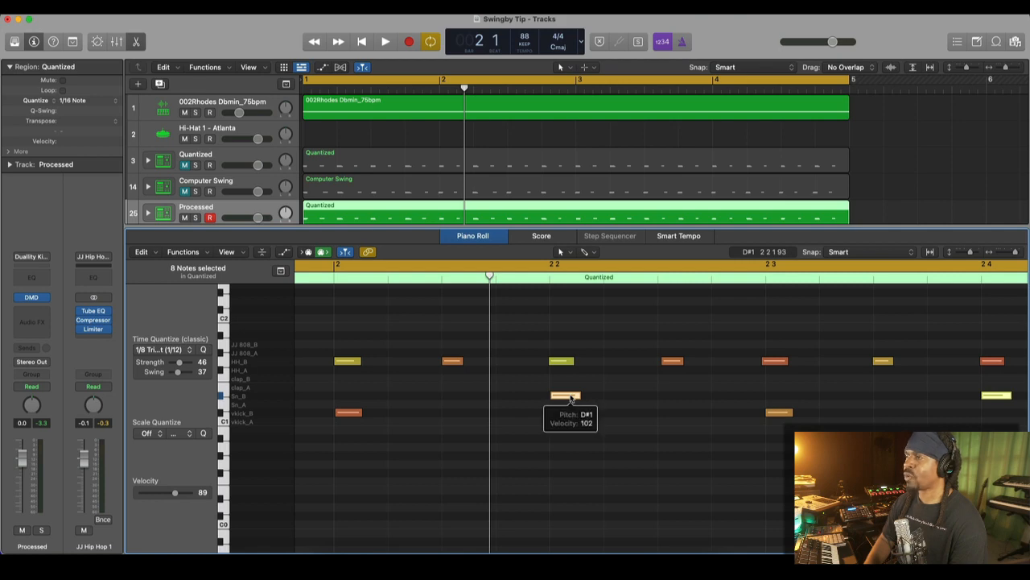
click(571, 398)
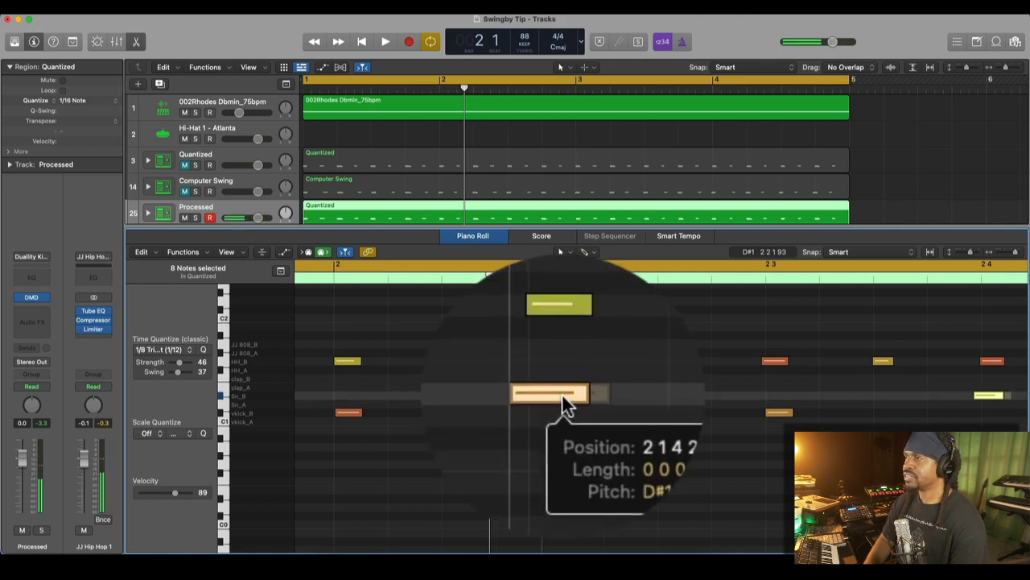
key(super+Left)
key(super+Left)
key(super+Left)
key(super+Left)
key(super+Left)
key(super+Left)
key(super+Left)
key(super+Left)
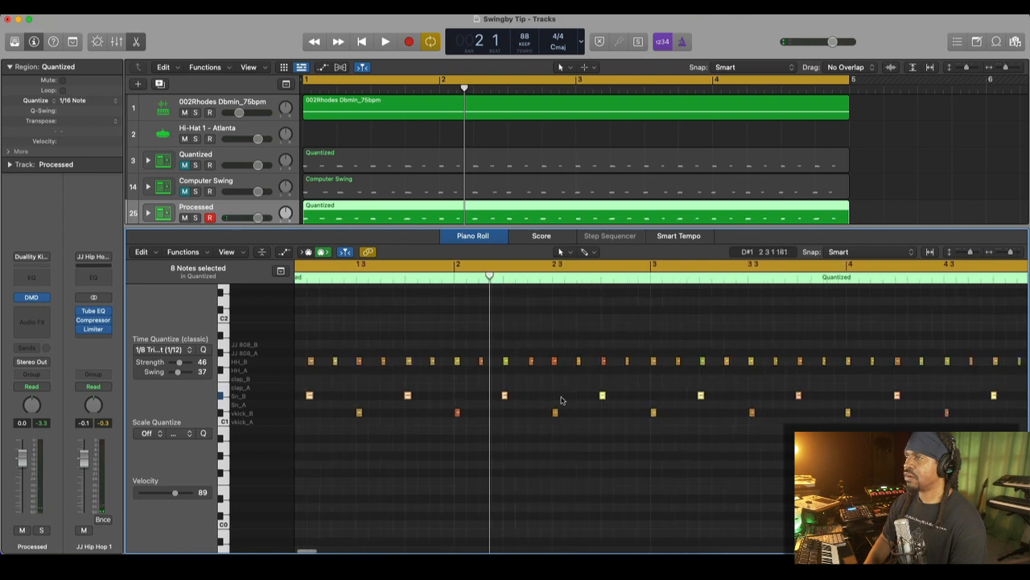
- Select all hi-hat notes in the Processed region and shift them together slightly later, behind the beat
key(super+Right)
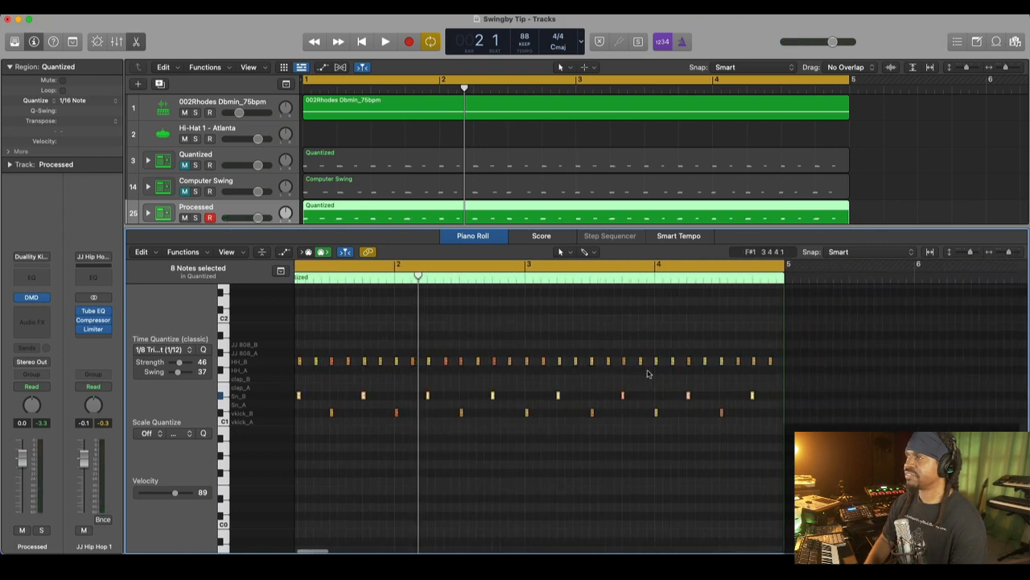
drag(771, 372, 299, 326)
key(super+Right)
key(super+Right)
key(super+Right)
key(super+Right)
key(super+Right)
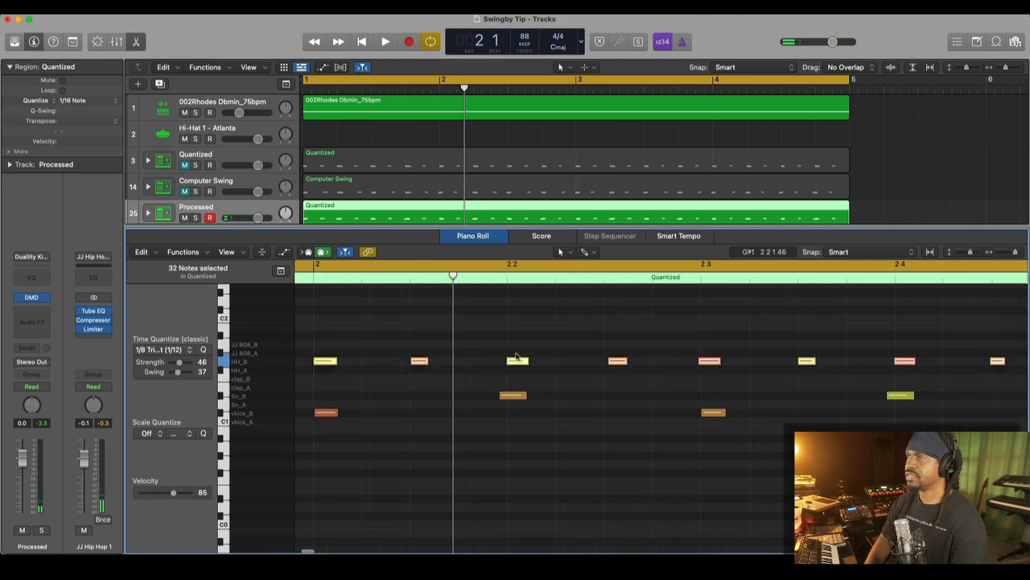
click(518, 361)
drag(518, 362, 528, 362)
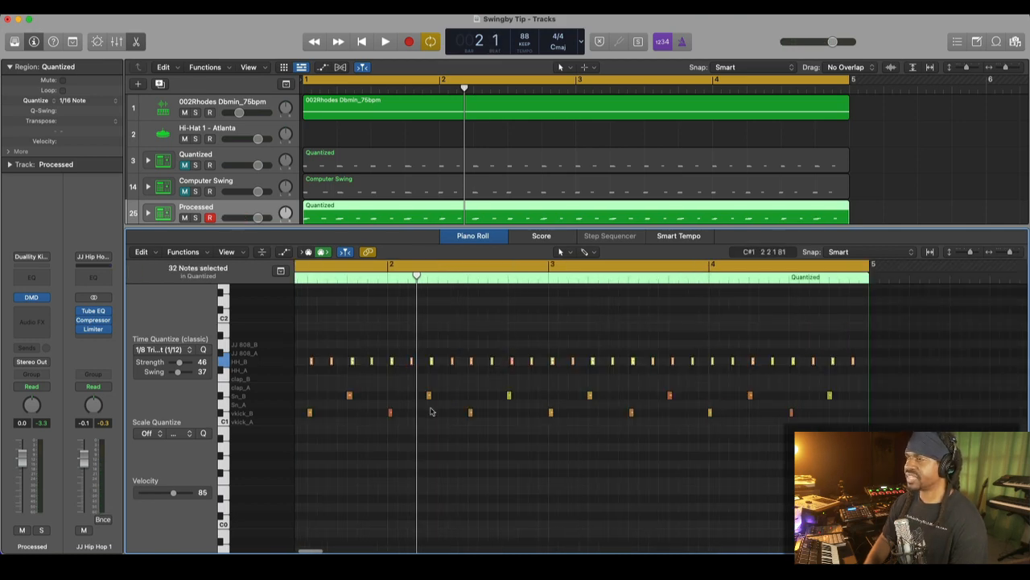
- Play the loop from the start to audition the shifted snare and hi-hat timing
scroll(431, 412, left, 3)
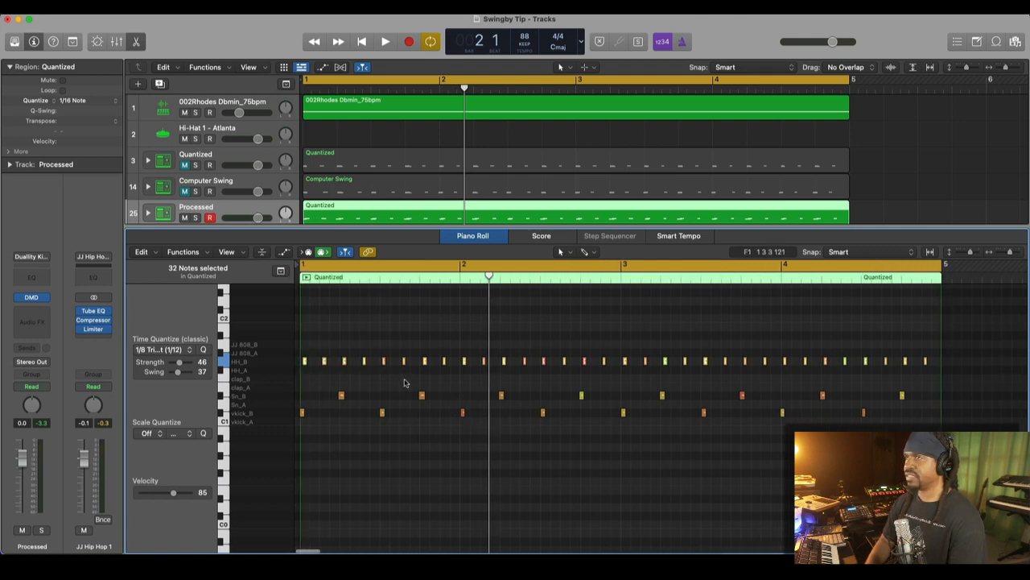
key(space)
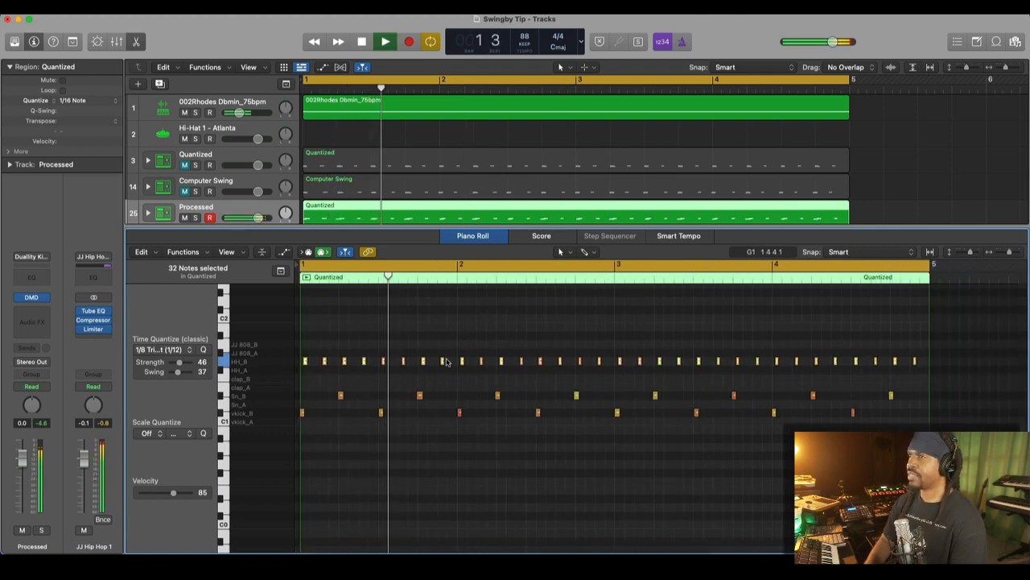
scroll(447, 363, up, 2)
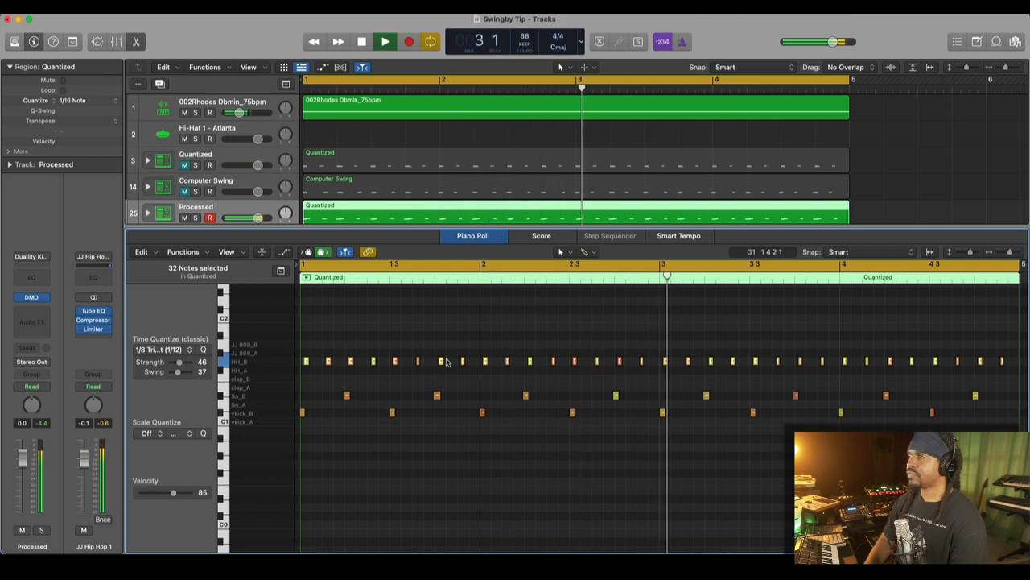
key(space)
- Nudge individual kick notes across the Processed region slightly off the grid
scroll(447, 362, up, 2)
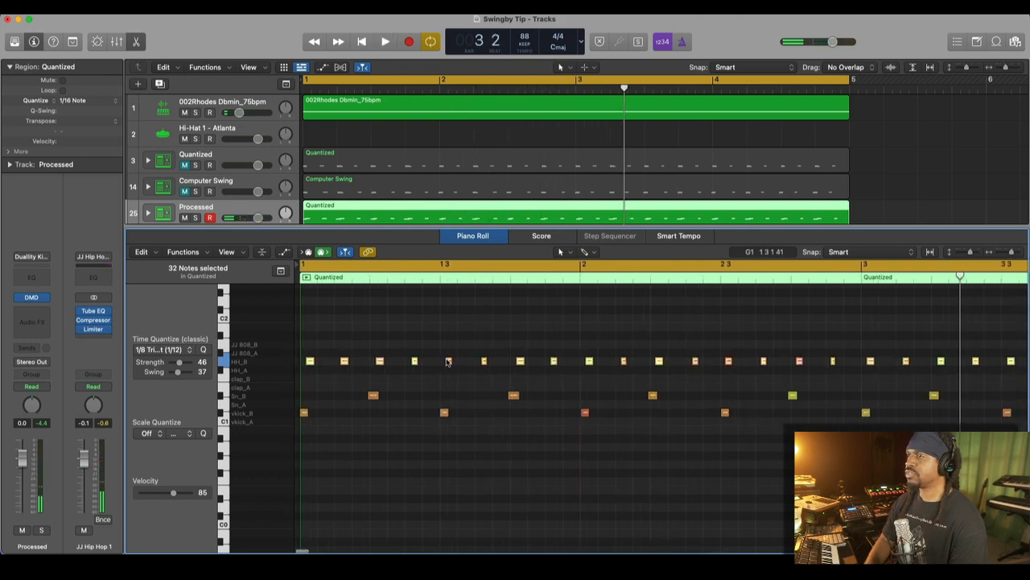
click(444, 414)
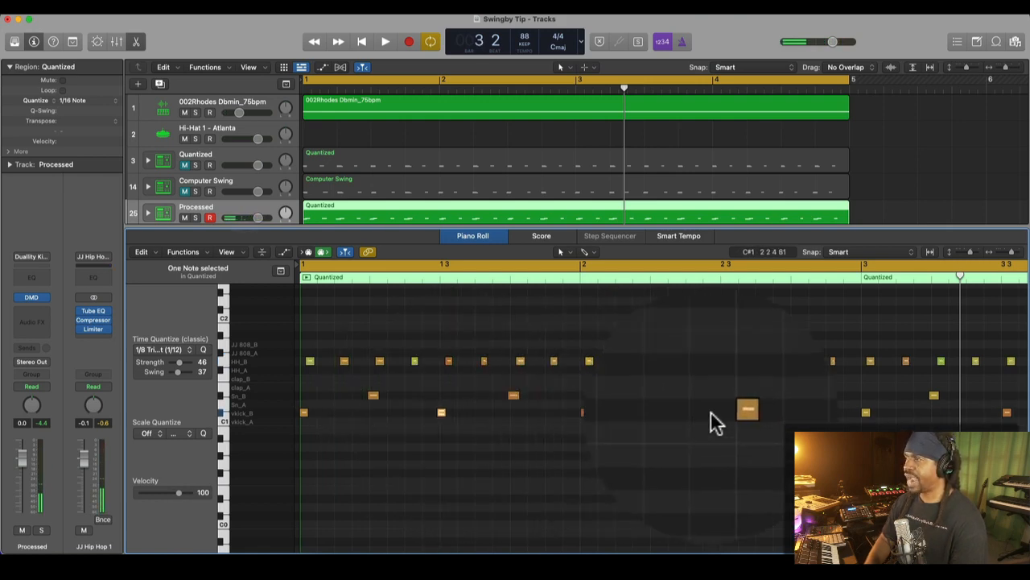
drag(727, 413, 731, 416)
scroll(719, 417, right, 8)
drag(639, 415, 636, 417)
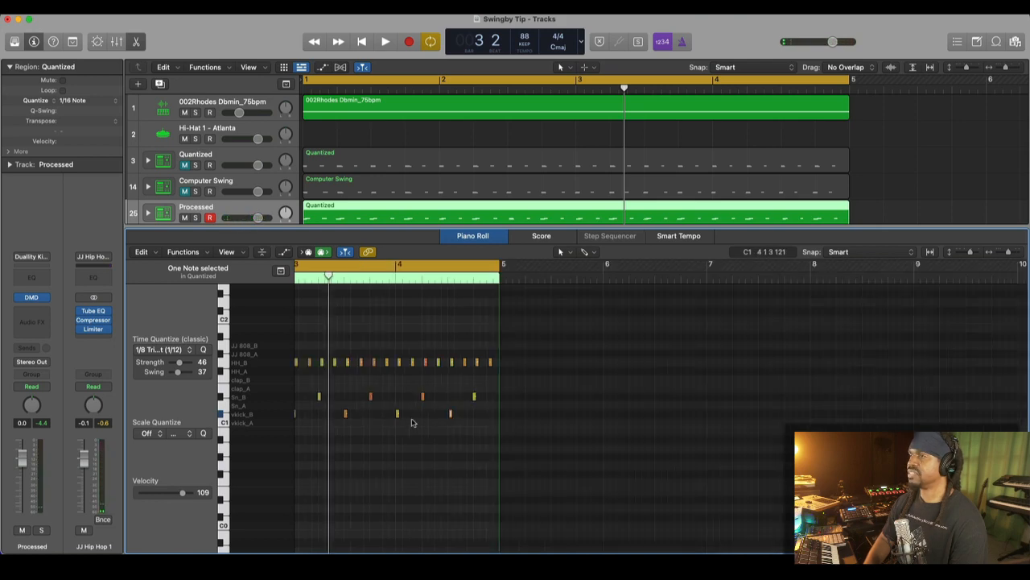
- Play the loop with the nudged kicks and examine the timing of the first two kick notes in bar 1
key(space)
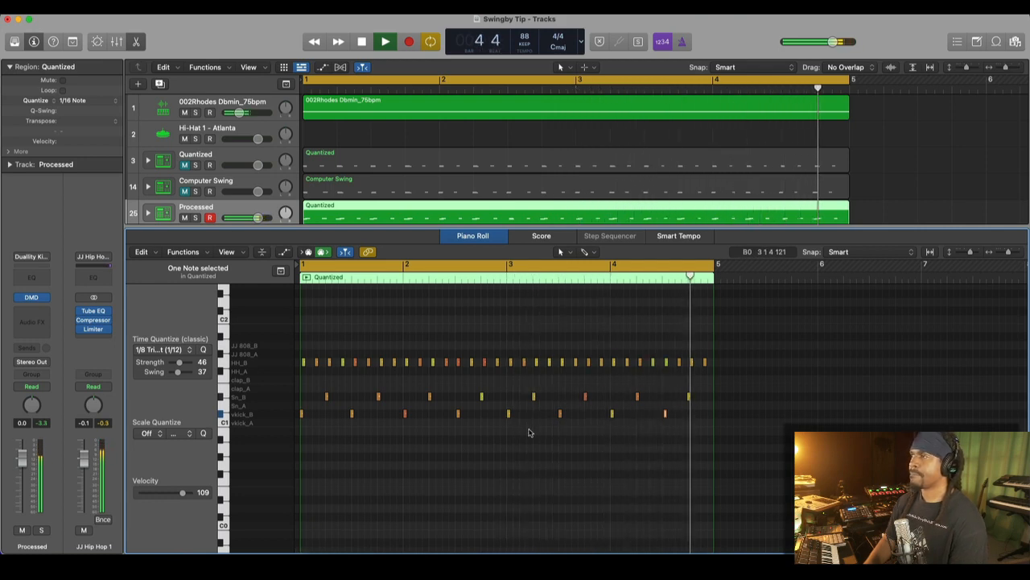
key(space)
scroll(563, 208, down, 2)
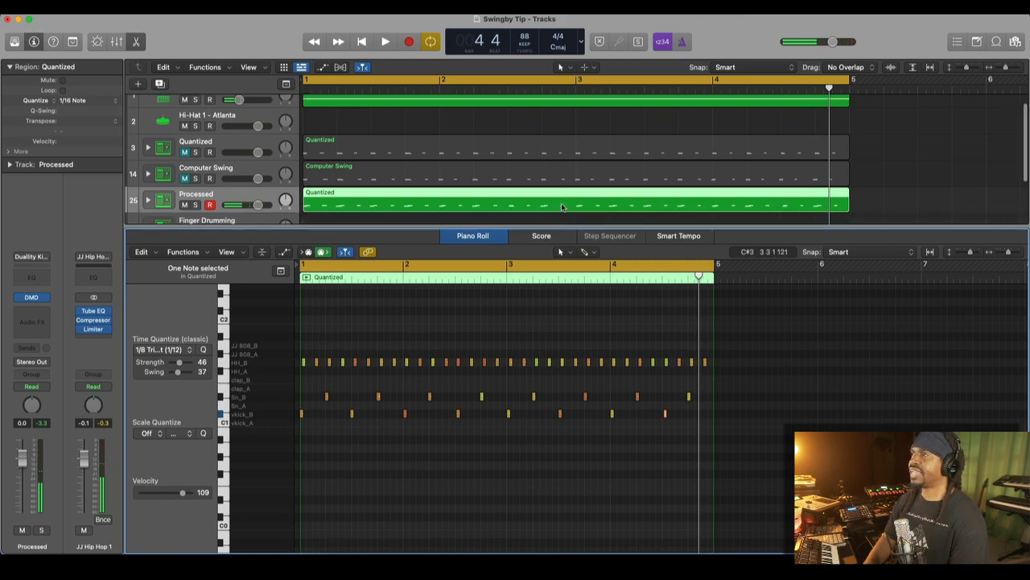
scroll(562, 208, down, 1)
key(super+Right)
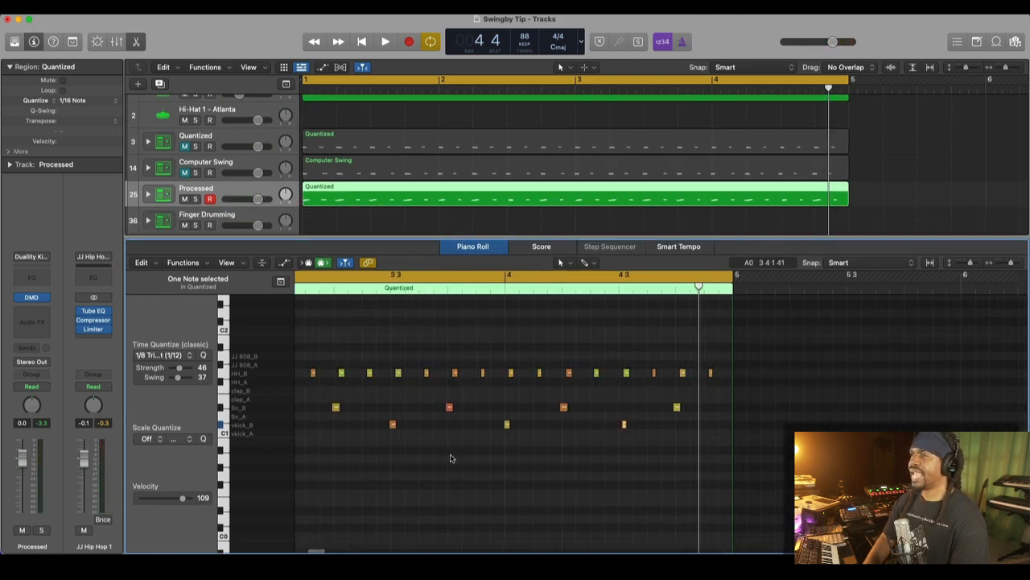
scroll(451, 458, left, 15)
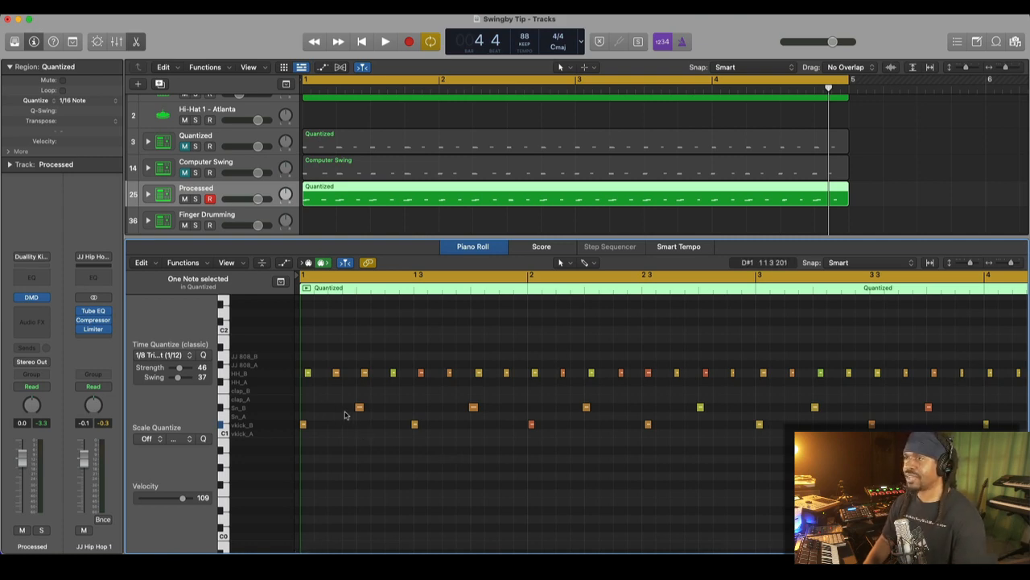
mouse_move(303, 425)
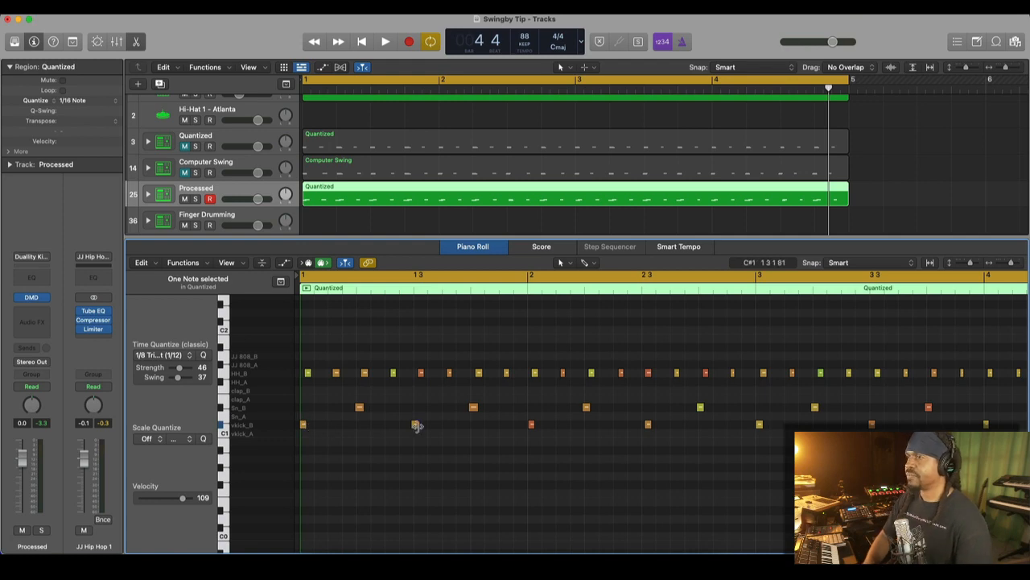
mouse_move(413, 426)
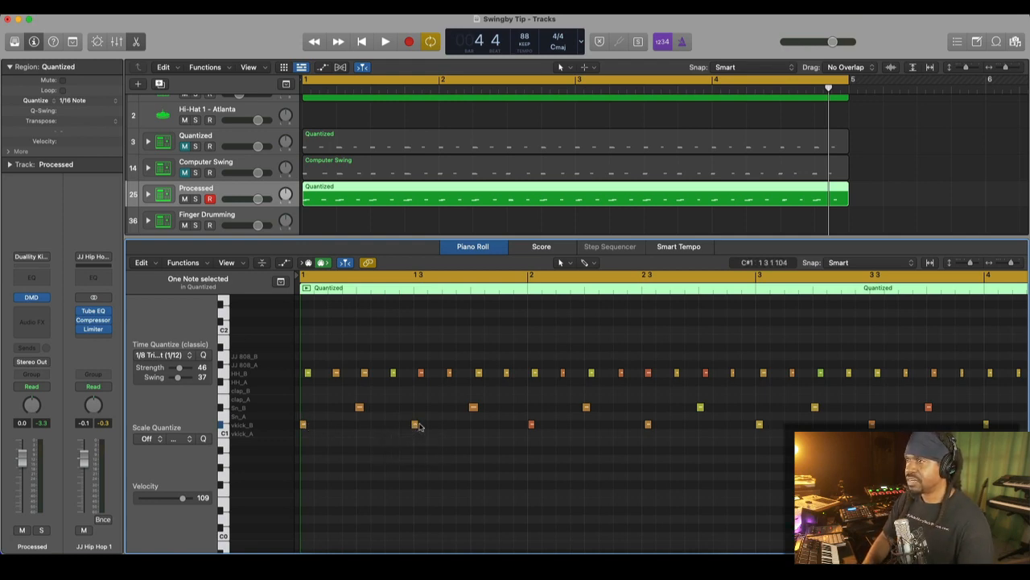
- Choose the Brush Tool for the Piano Roll and record extra unquantized kick hits into the Processed track's region
click(570, 262)
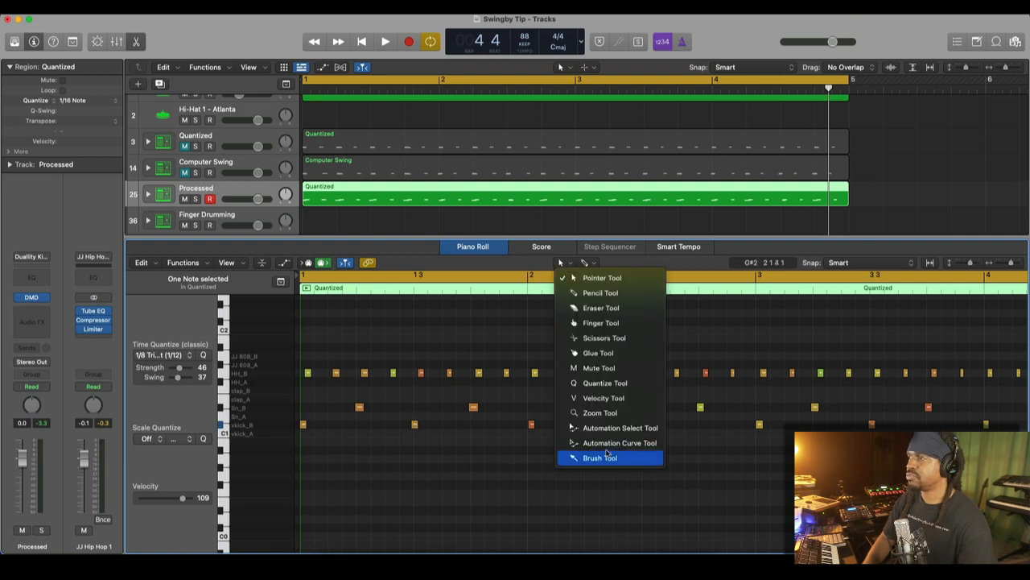
click(580, 457)
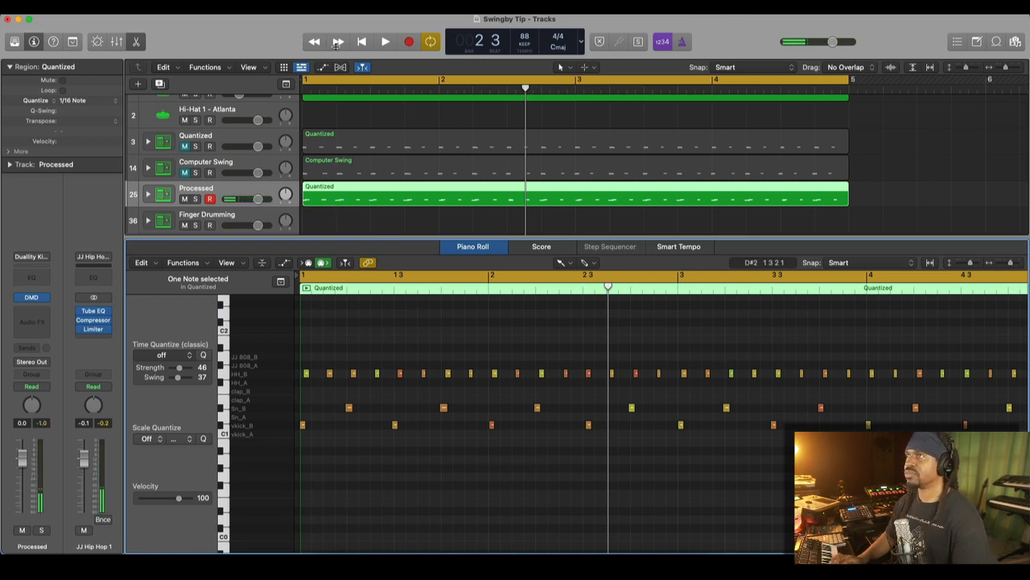
click(411, 42)
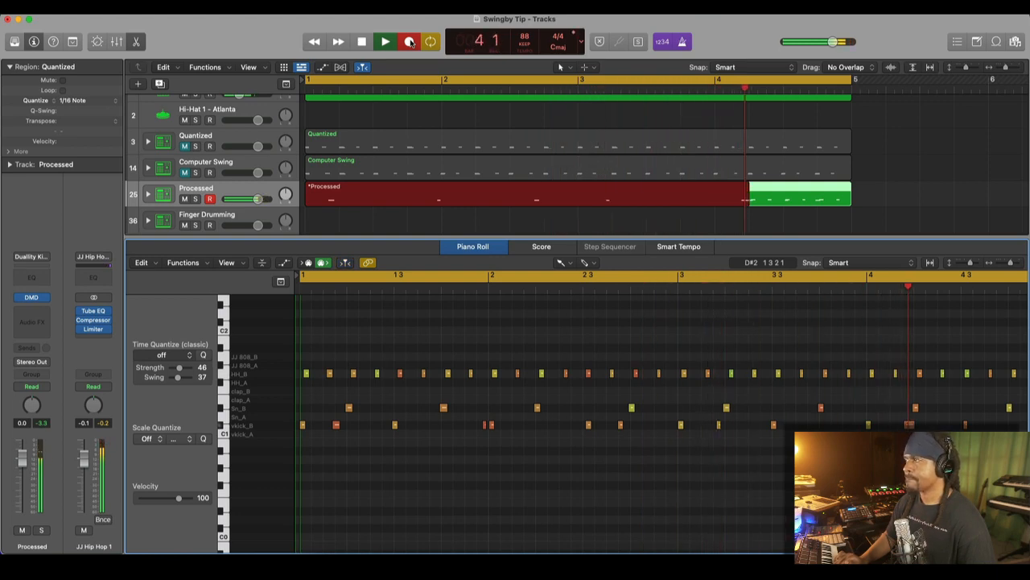
key(space)
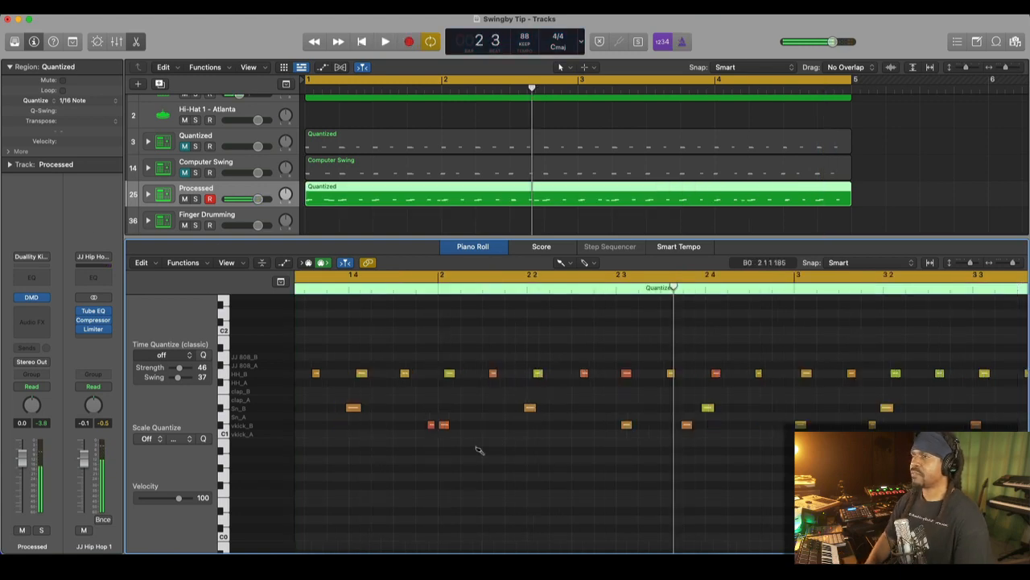
- Replay the start of the loop several times to check the recorded kicks against the snare and hi-hat
key(space)
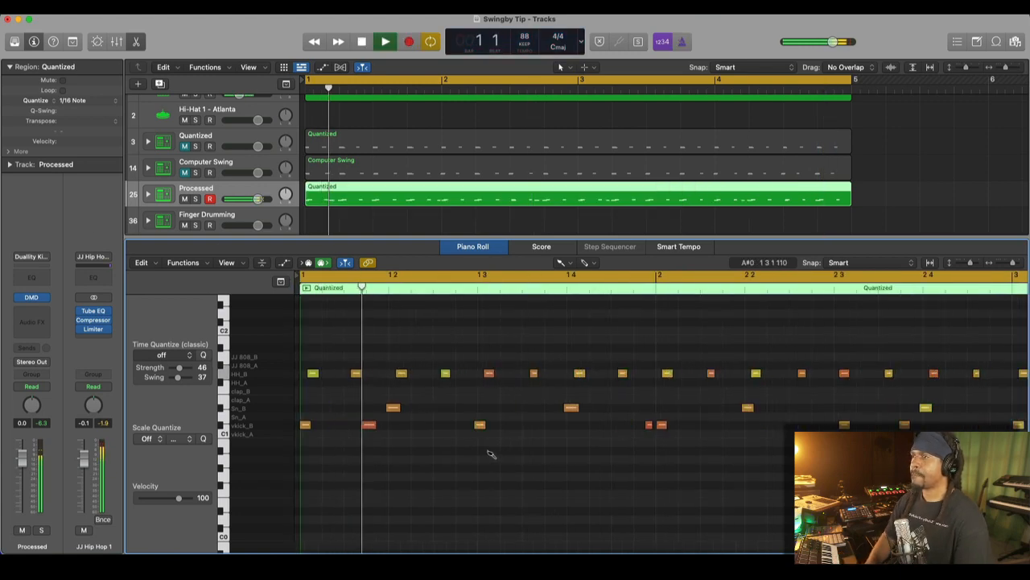
scroll(492, 454, down, 5)
scroll(492, 454, up, 1)
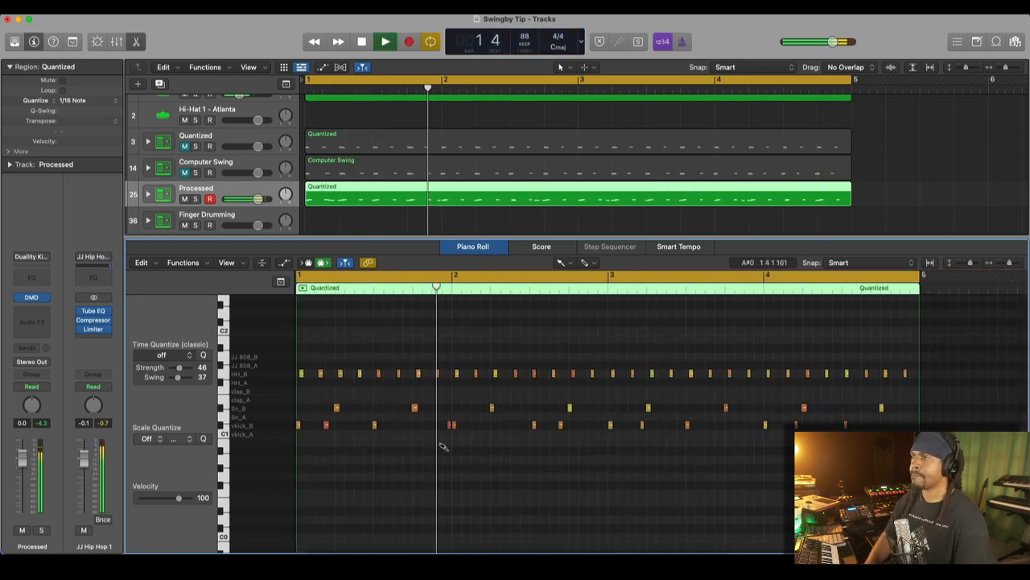
key(space)
key(space)
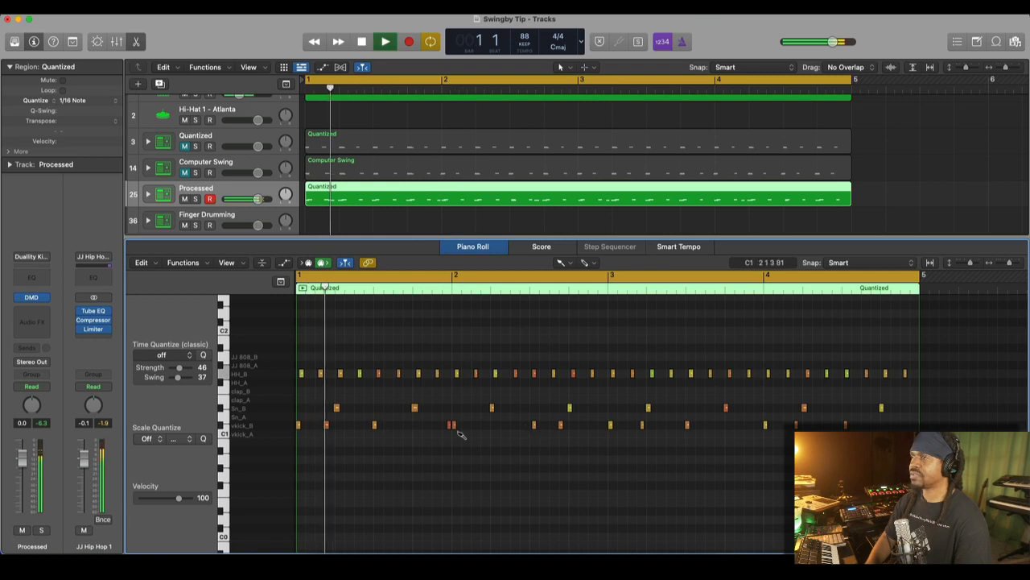
key(space)
scroll(396, 434, up, 3)
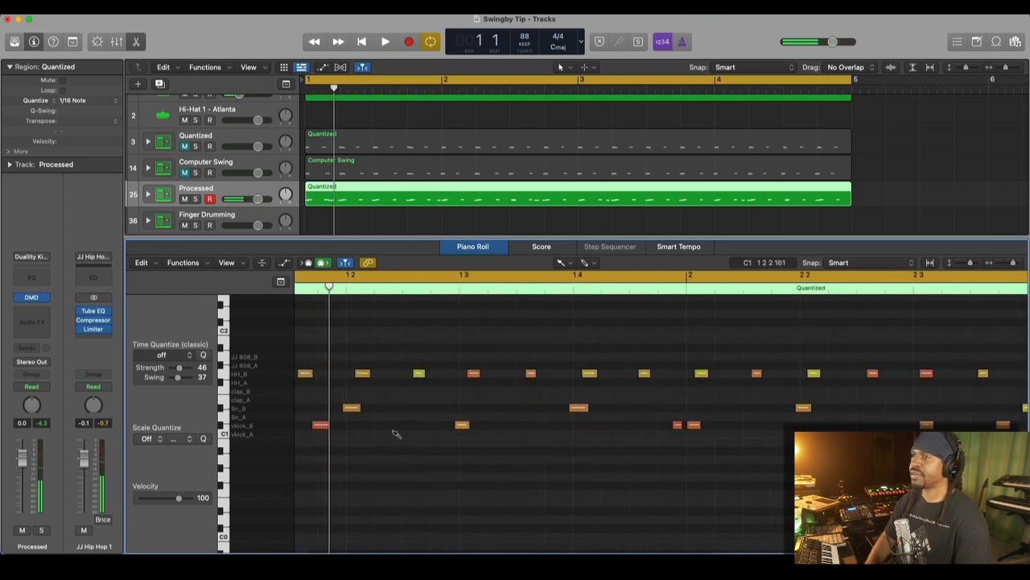
key(space)
key(space)
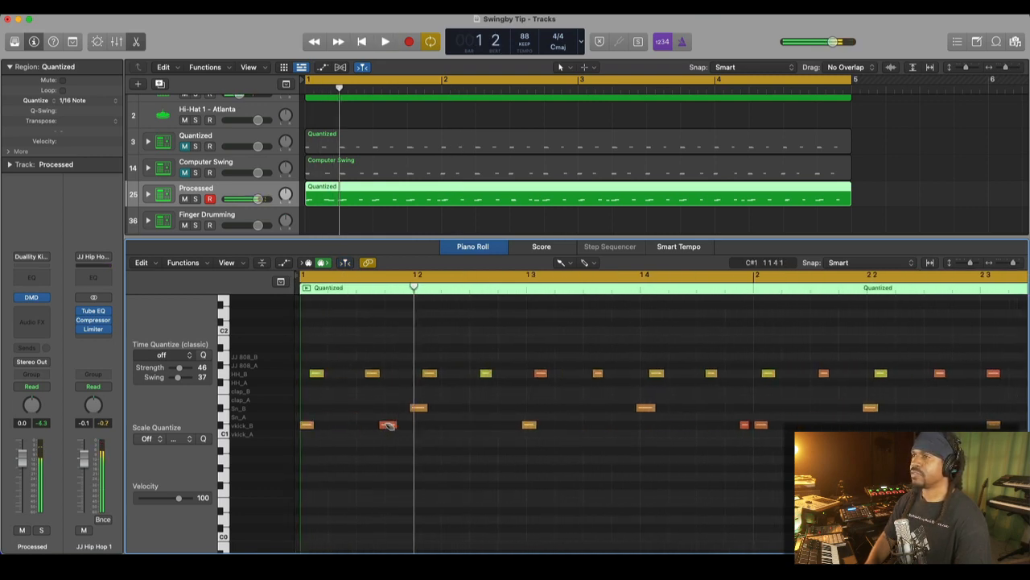
key(space)
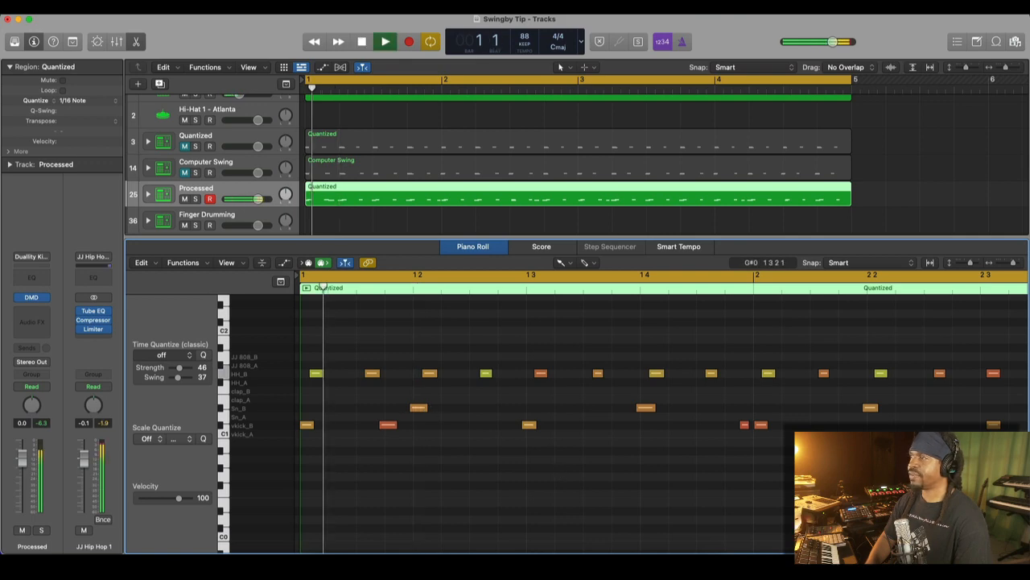
- Play the Processed region from beat 4 of bar 1 to check the two closely spaced kicks around bar 2
key(space)
scroll(730, 430, right, 3)
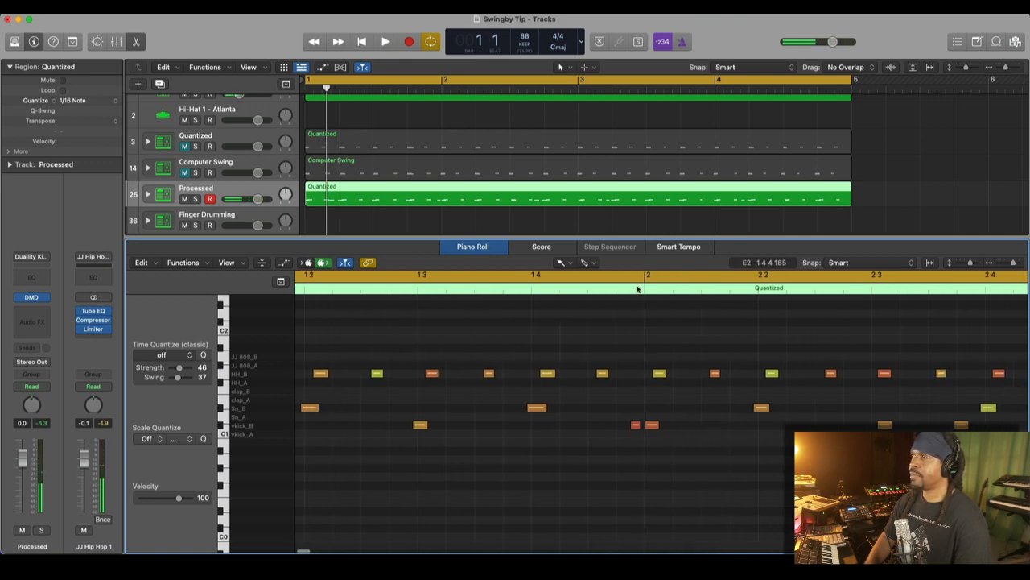
click(617, 287)
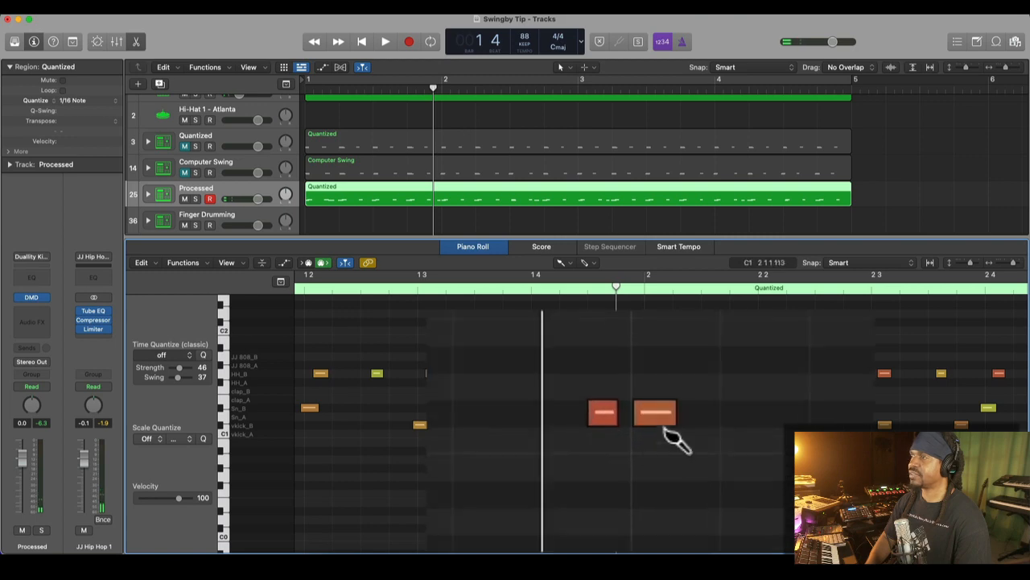
click(543, 291)
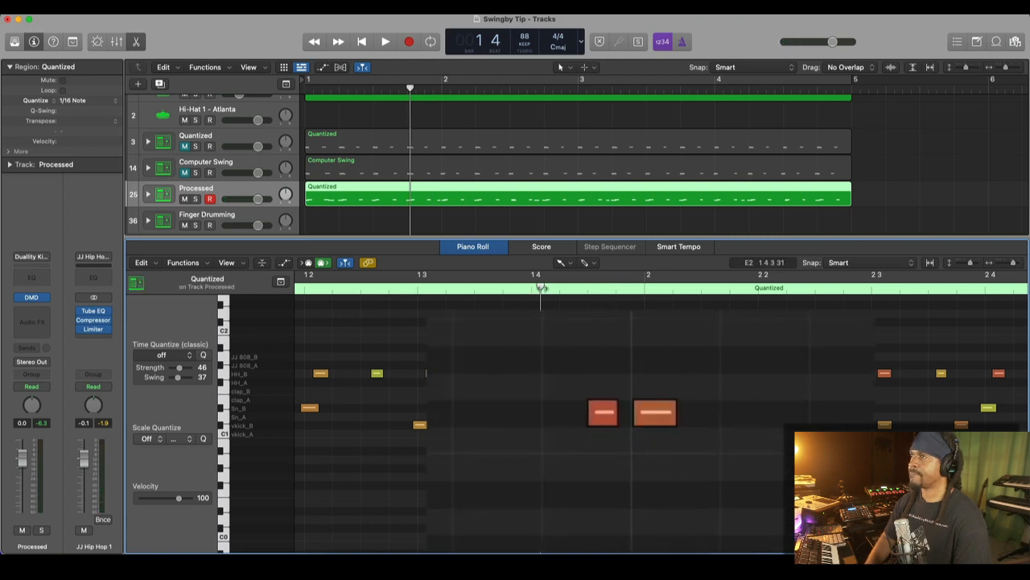
key(space)
key(z)
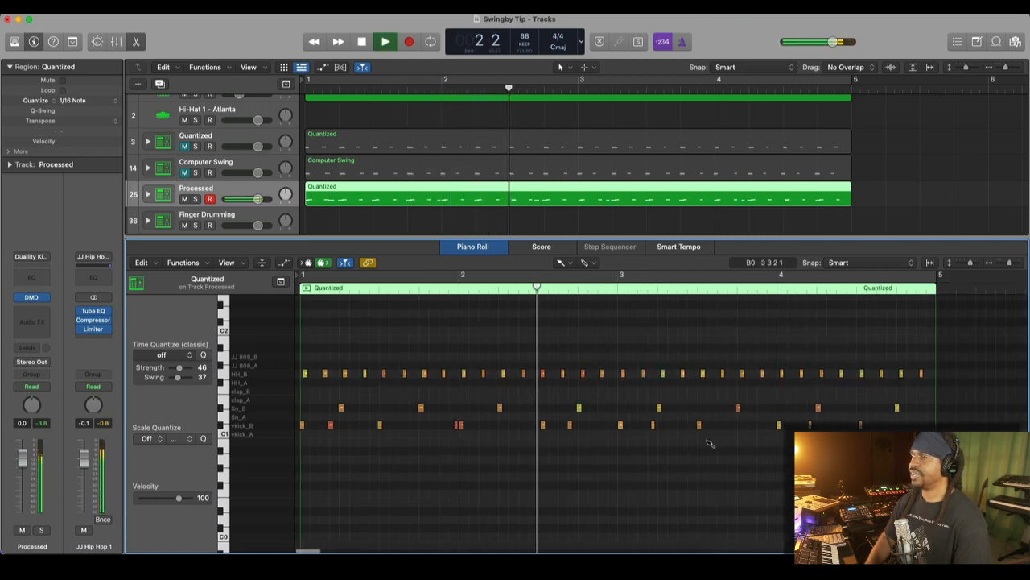
key(space)
- Select the Finger Drumming track, enlarge the tracks area above the Piano Roll, and enable the cycle over bars 1 to 4
scroll(427, 221, down, 1)
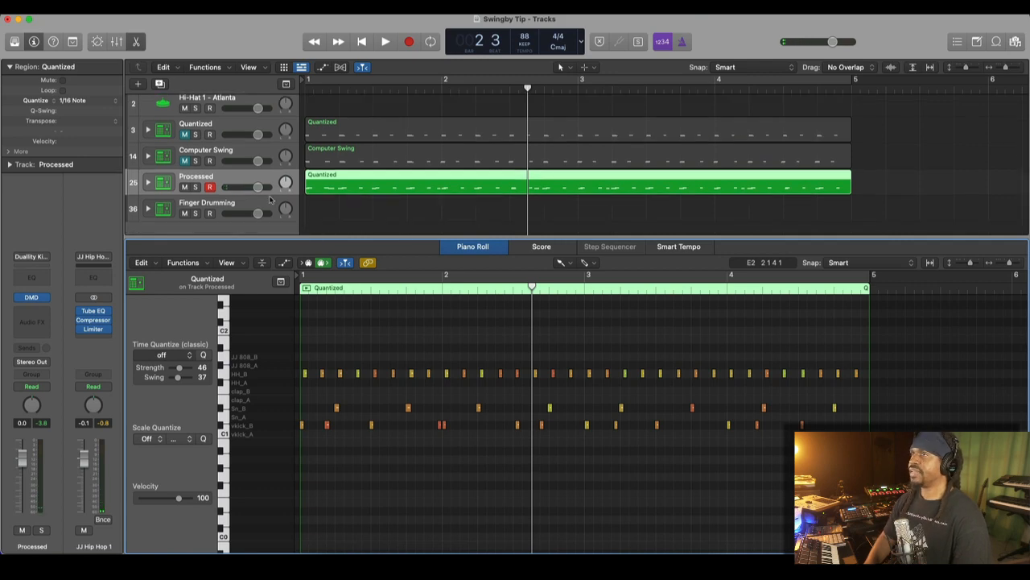
click(426, 211)
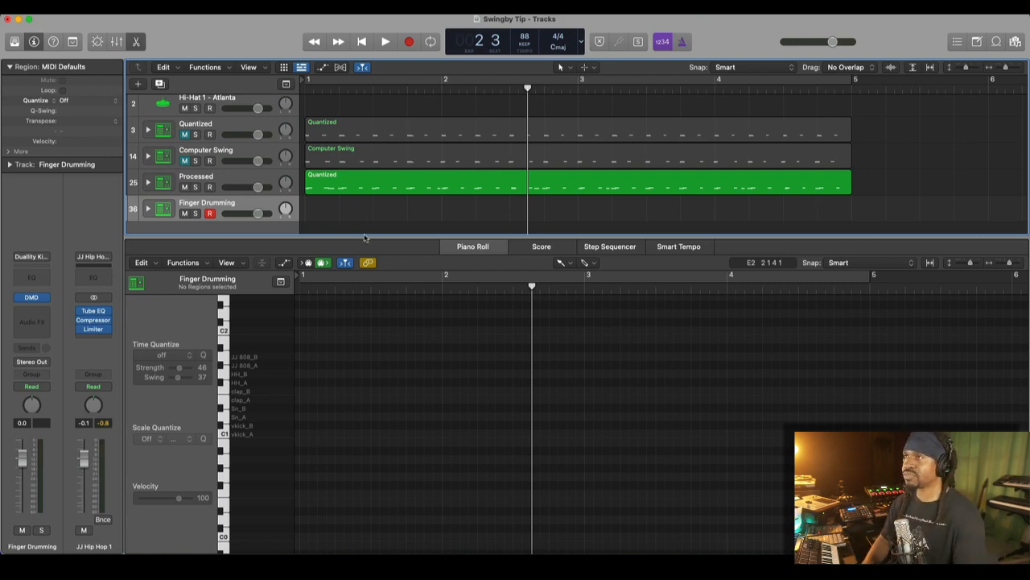
drag(364, 234, 364, 395)
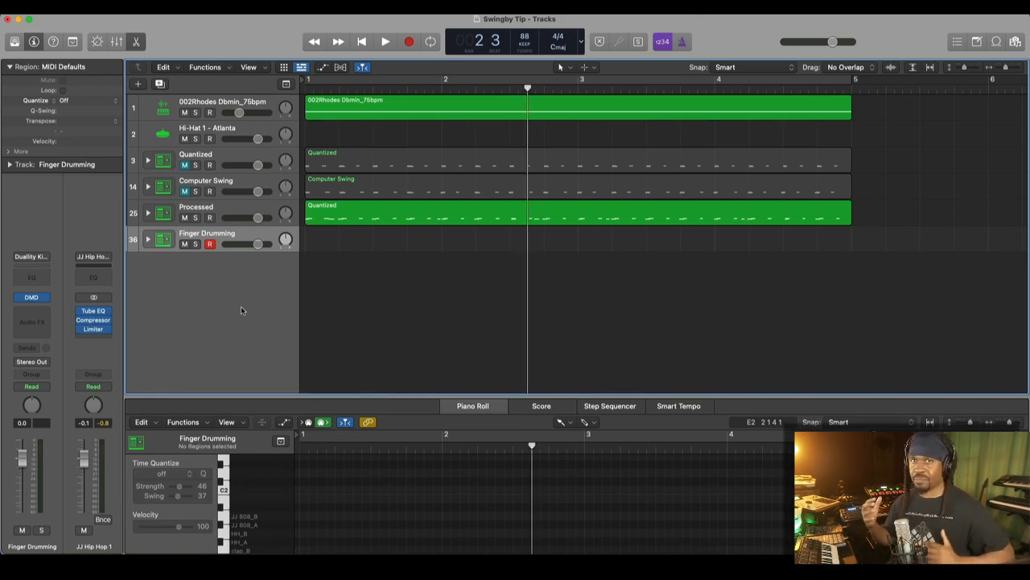
click(449, 80)
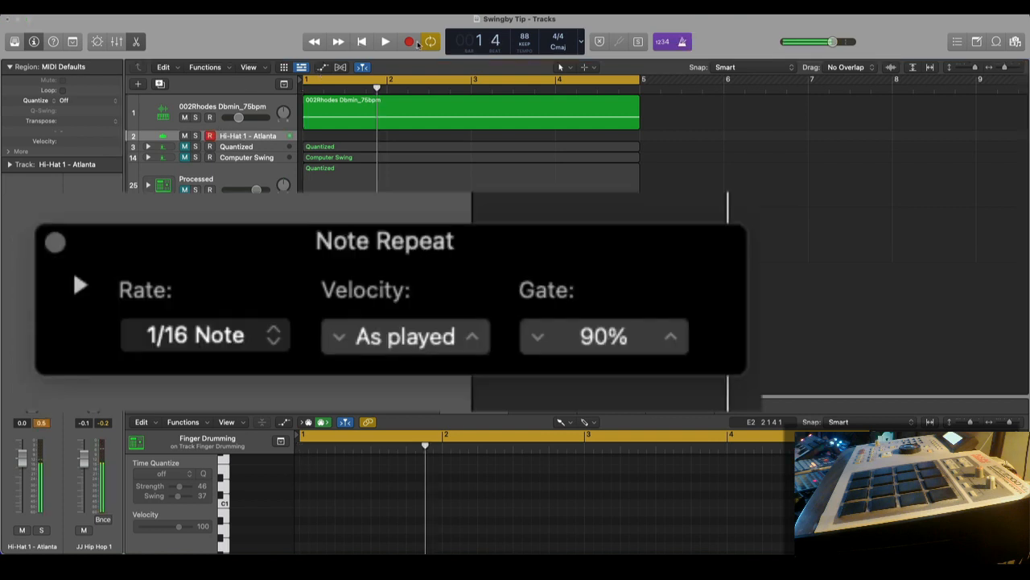
- Record a 1/16 Note repeat hi-hat part over four bars on Hi-Hat 1 - Atlanta, and close the Note Repeat window
click(410, 42)
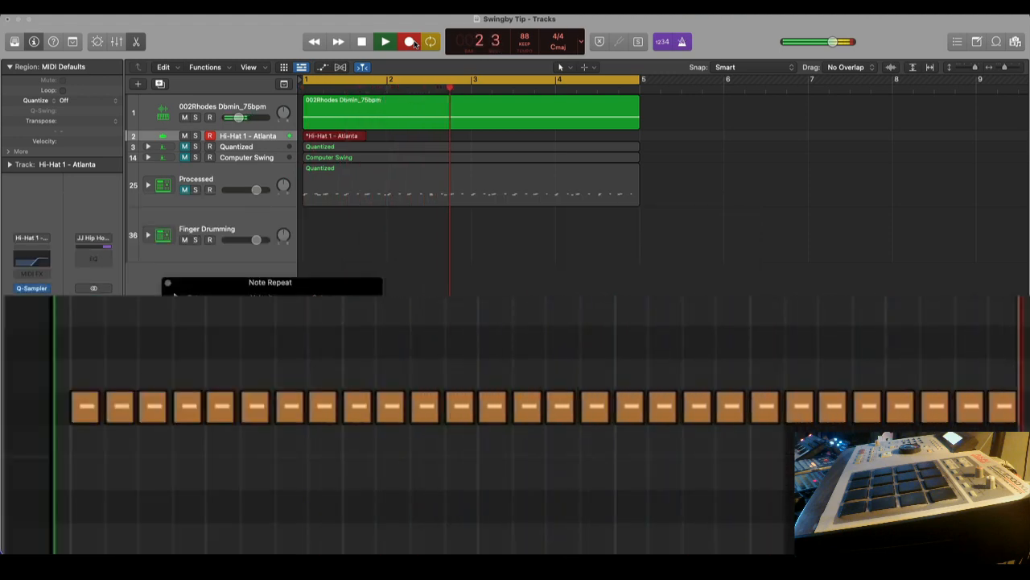
key(space)
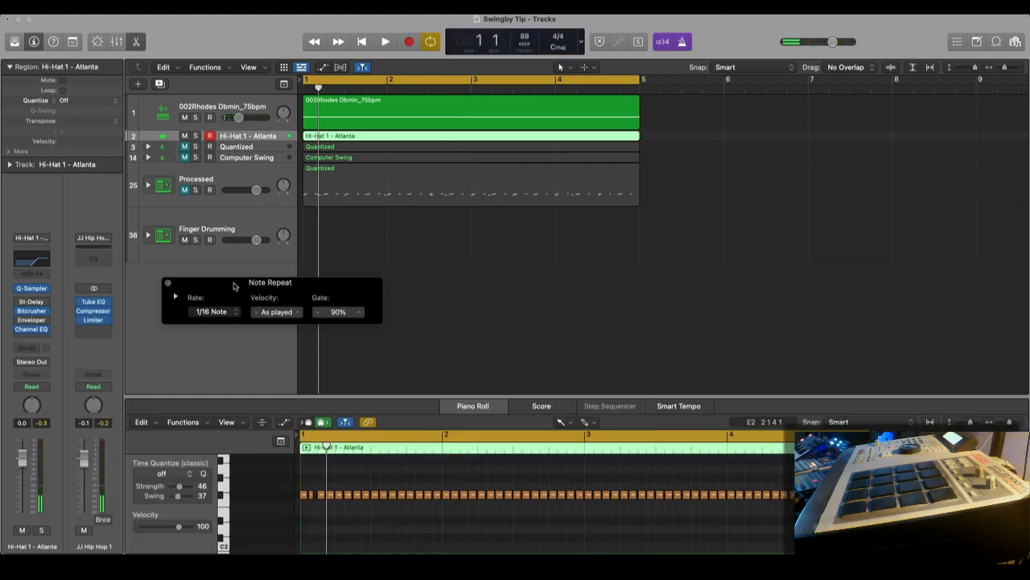
drag(235, 285, 236, 263)
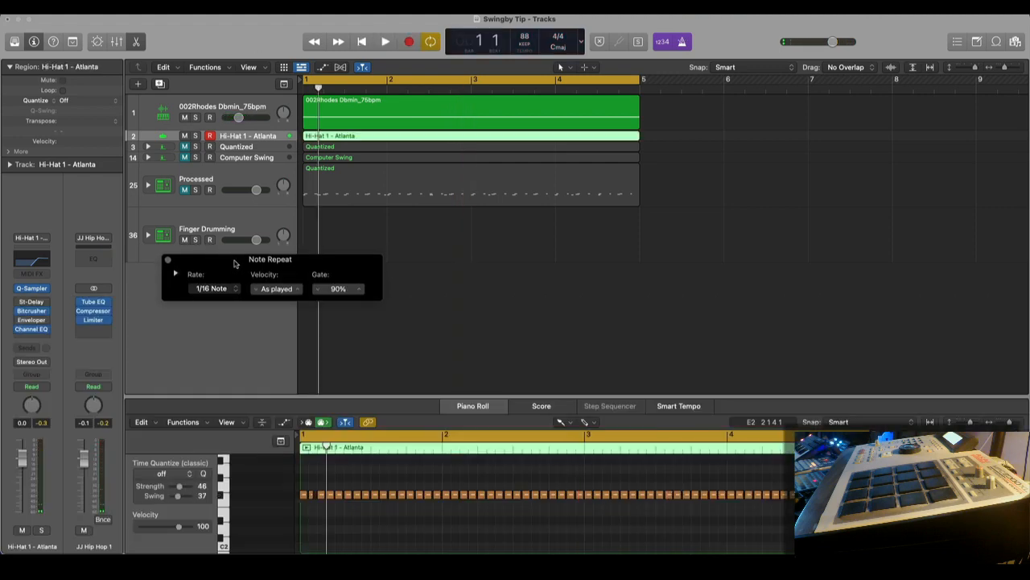
click(168, 260)
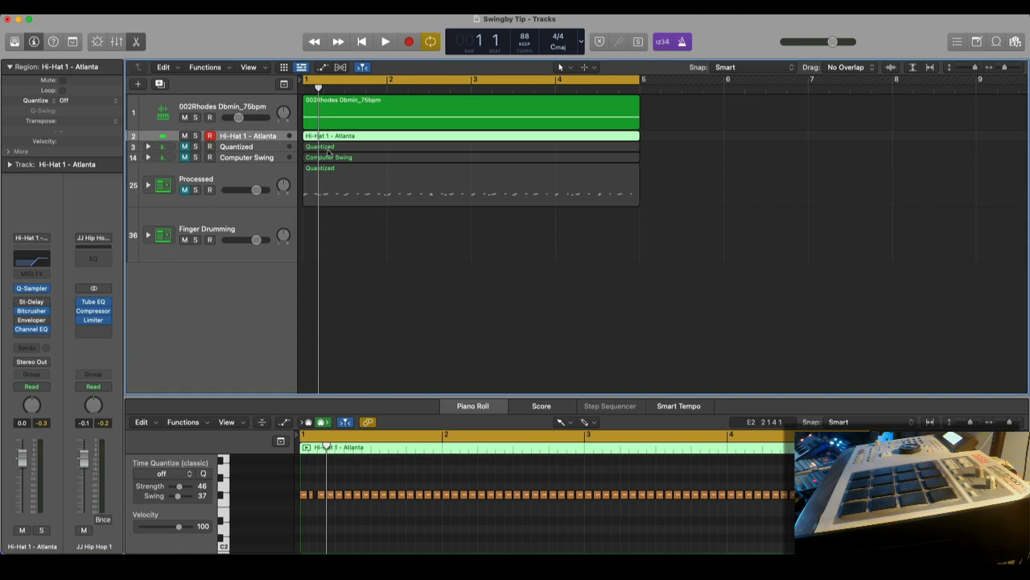
key(space)
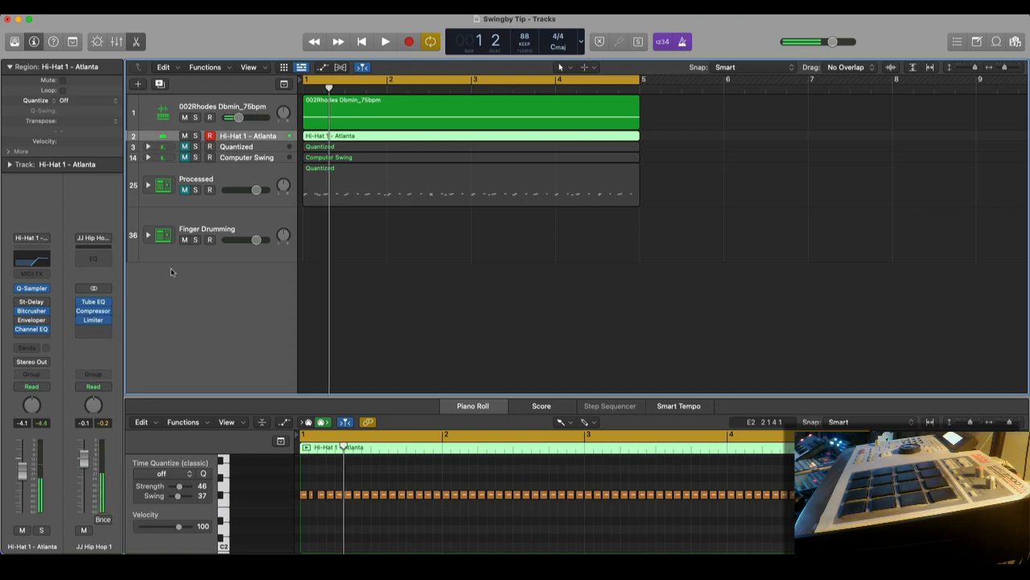
- Record an unquantized four-bar drum pattern on the Finger Drumming track and play it back, checking the note timing
click(250, 226)
click(408, 42)
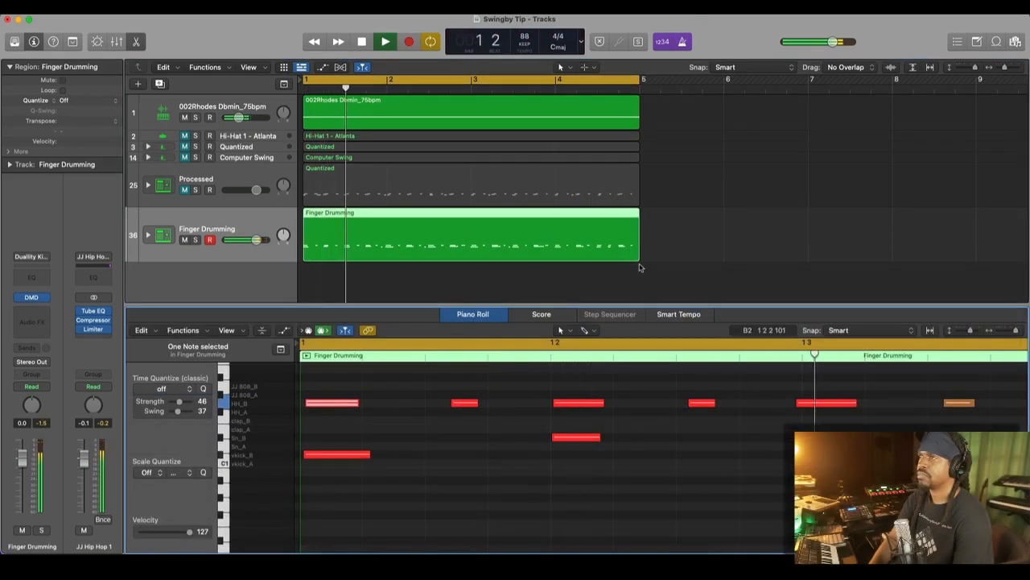
scroll(641, 268, down, 5)
scroll(640, 267, up, 3)
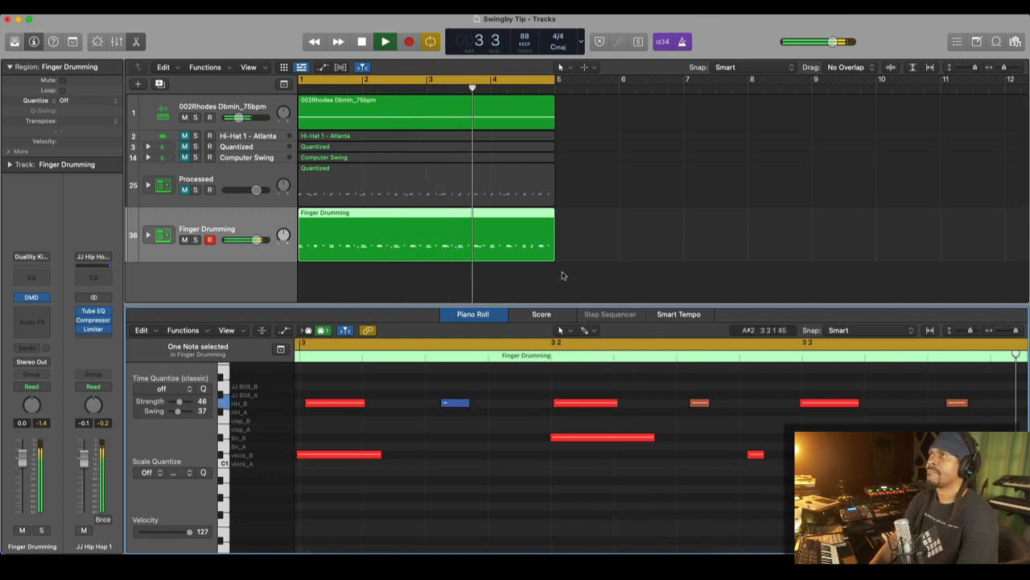
scroll(562, 276, up, 4)
scroll(562, 275, down, 3)
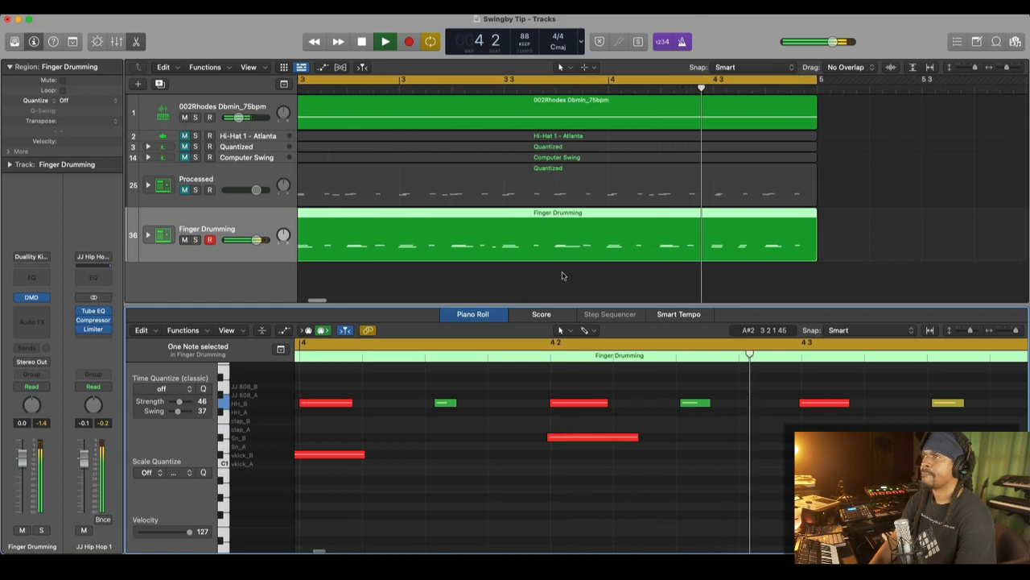
key(space)
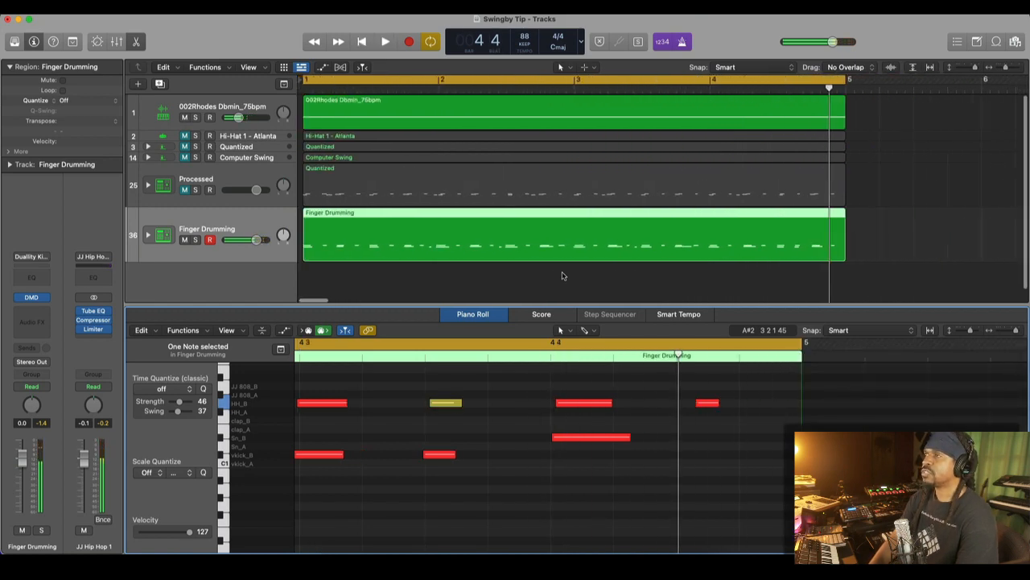
- Enlarge the tracks area above the Piano Roll and rewind the playhead from bar 4 to bar 2
scroll(563, 275, down, 3)
scroll(514, 416, down, 3)
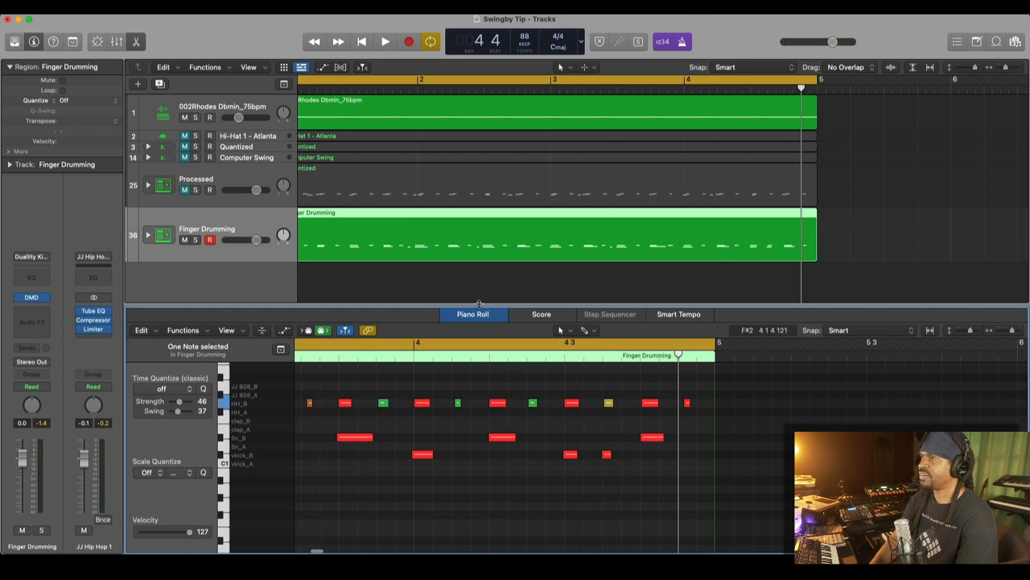
drag(478, 303, 479, 369)
key(comma)
key(comma)
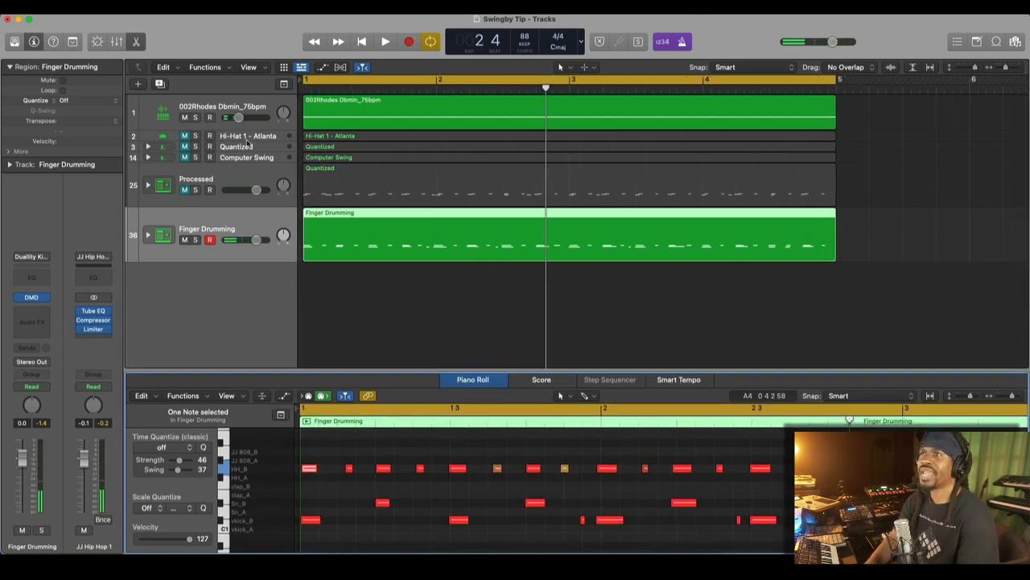
click(195, 137)
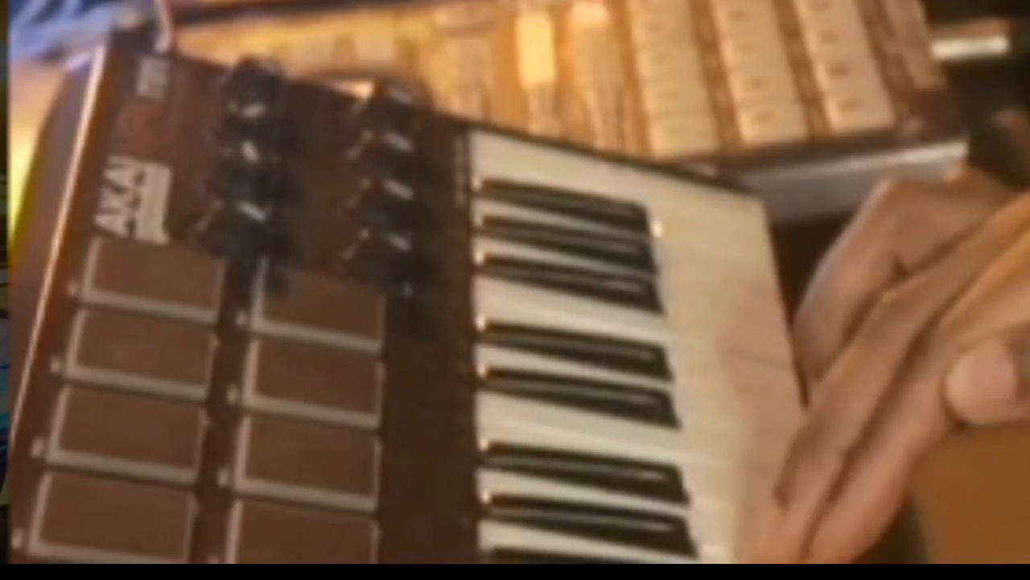
- Record a live drum pattern onto the Duality Kit Drums track using Musical Typing at octave C1
click(386, 41)
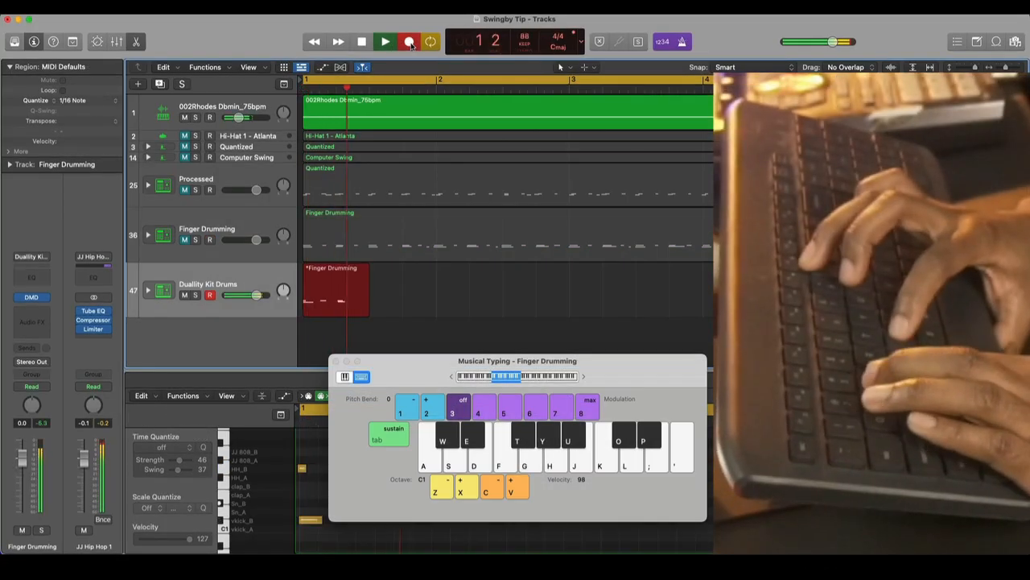
key(w)
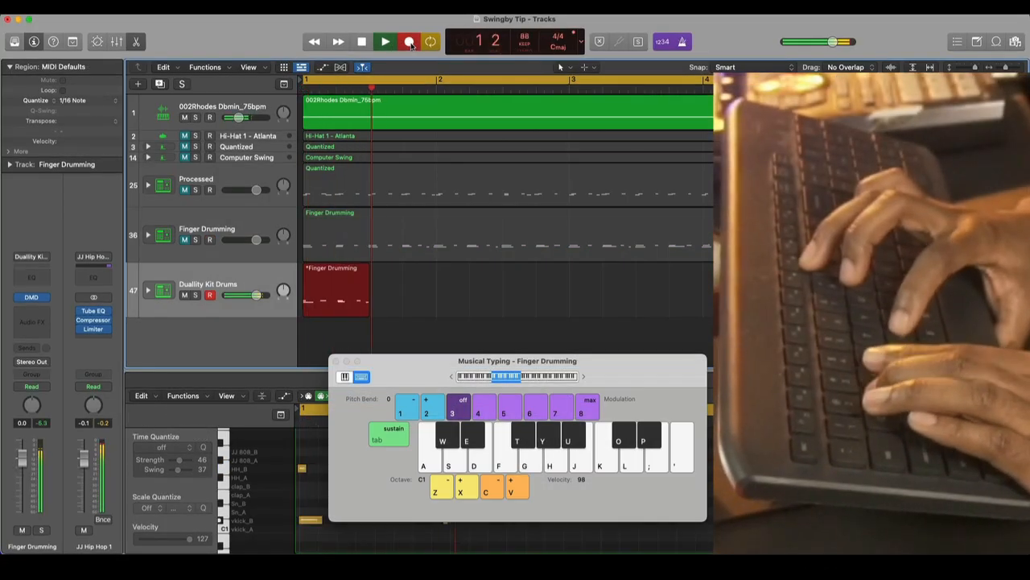
key(w)
key(e)
key(w)
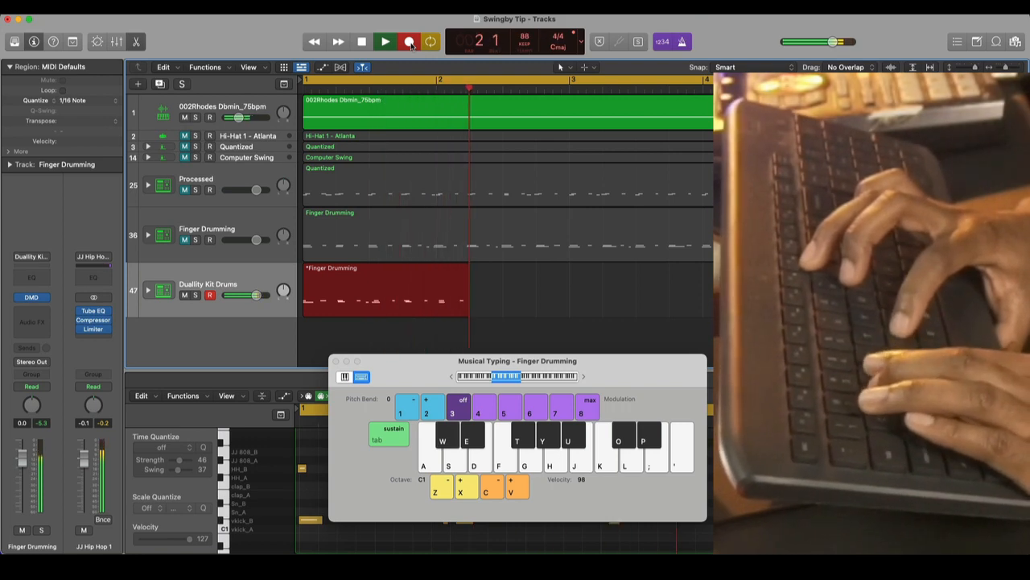
key(g)
key(g)
key(e)
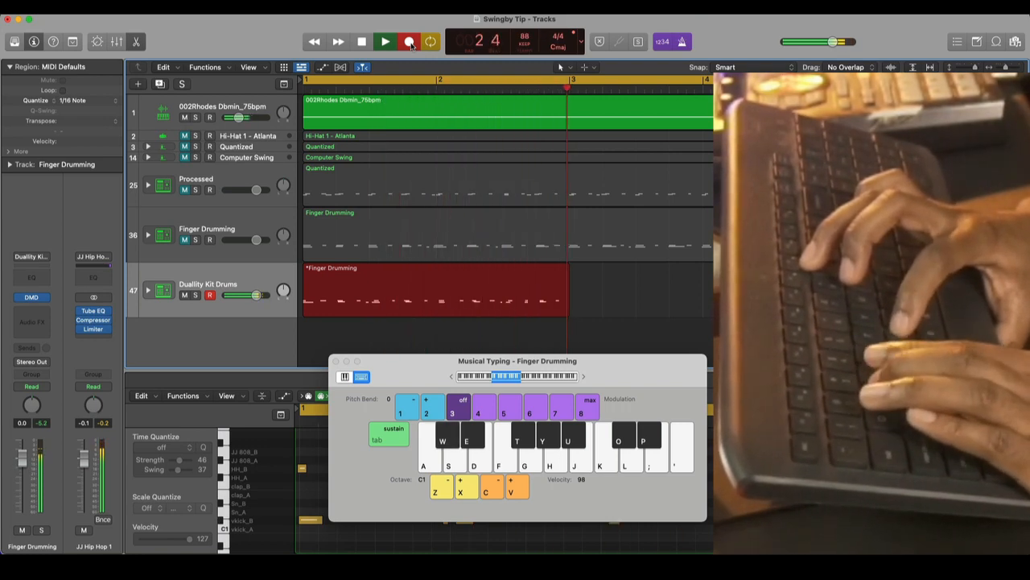
key(w)
key(w)
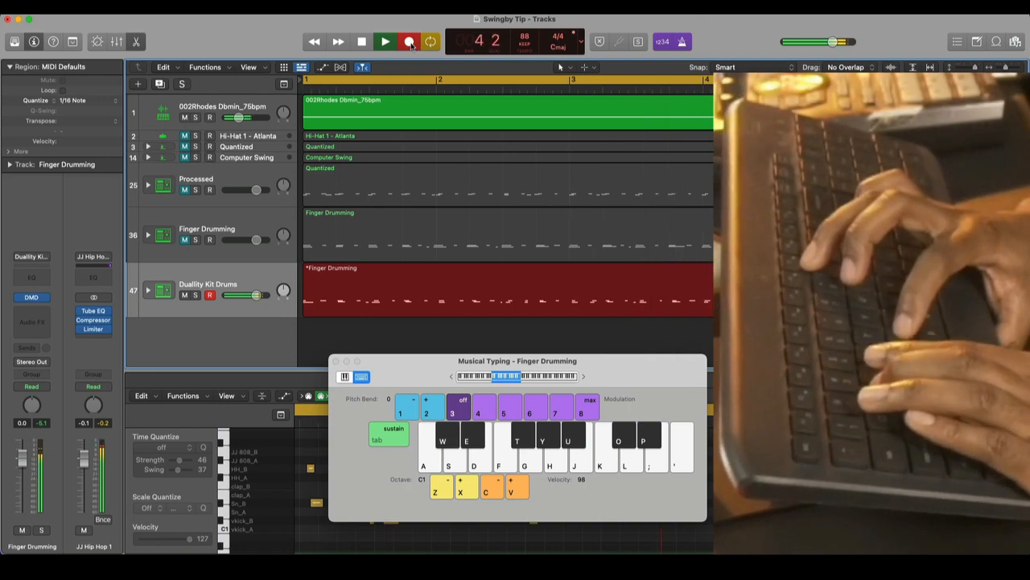
key(w)
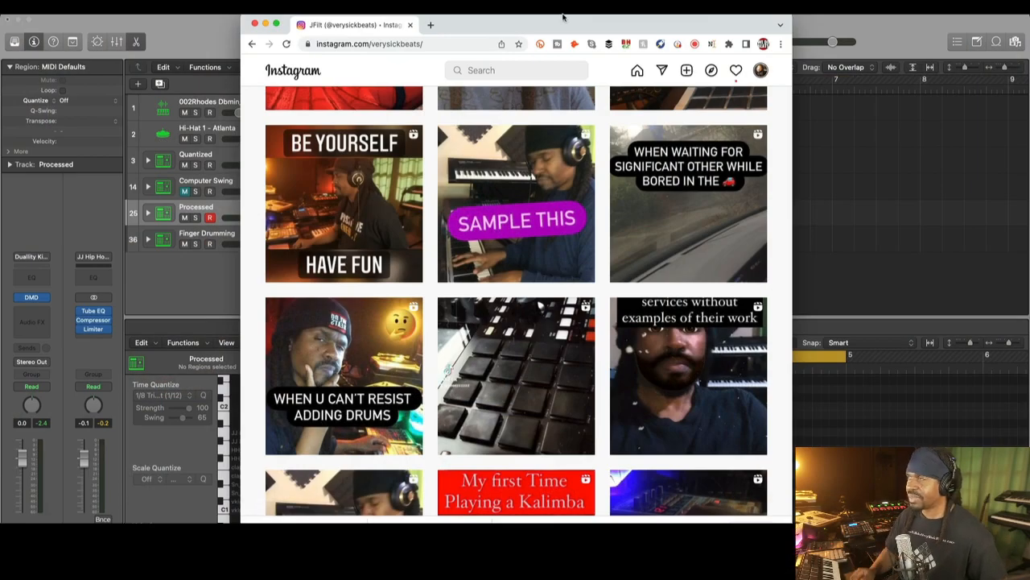
- Browse the video posts on the music producer's Instagram profile
scroll(562, 184, up, 2)
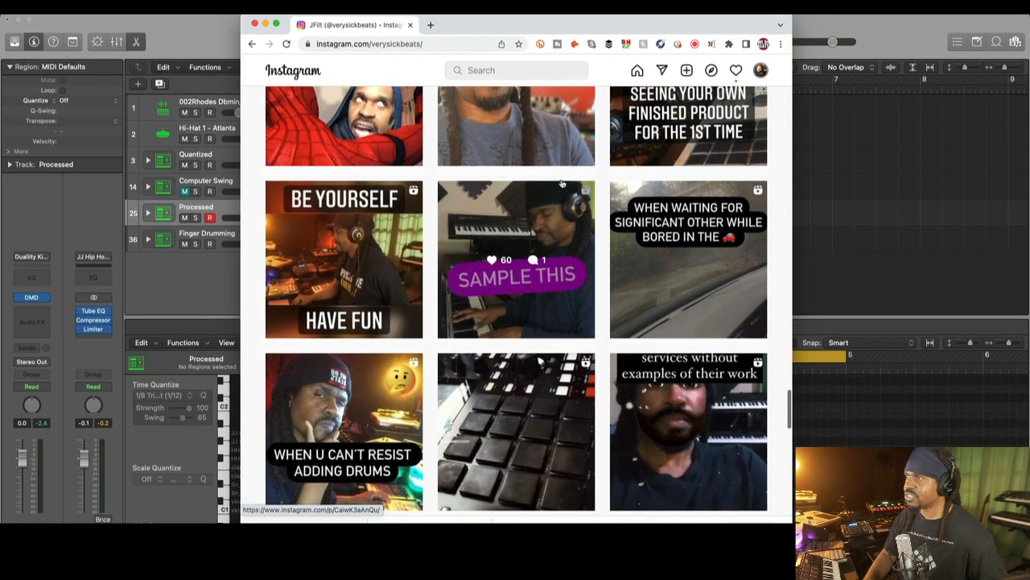